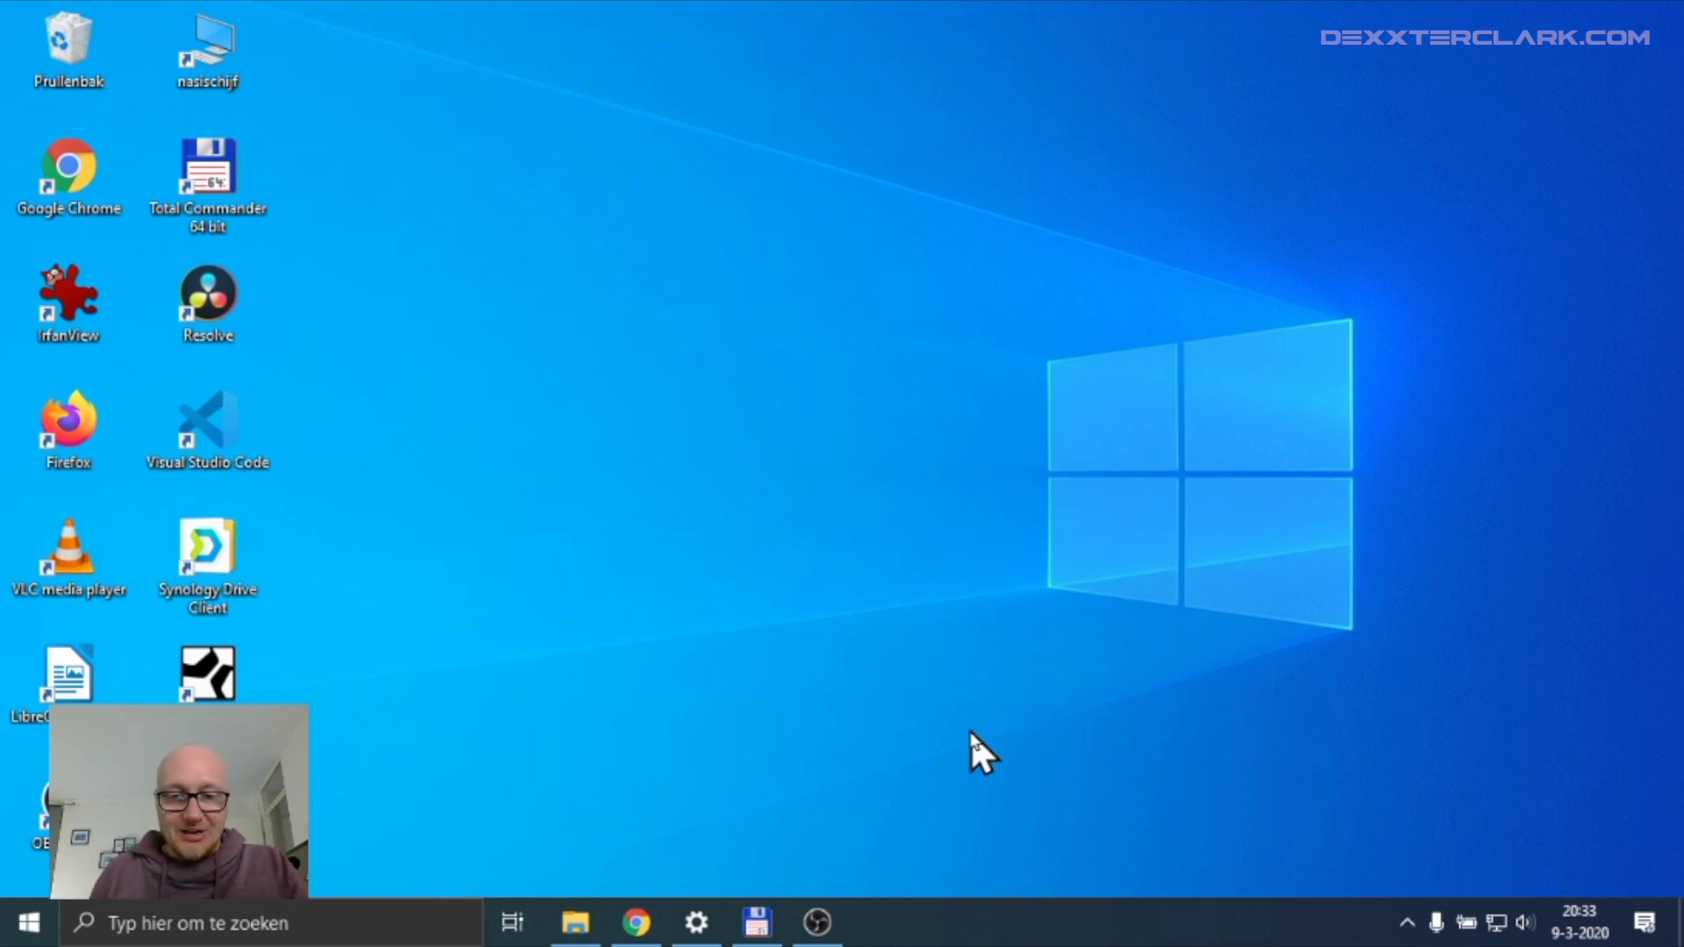
- Bring Chrome forward and reload the fabfilter.com download page offering the Total bundle
left_click(645, 923)
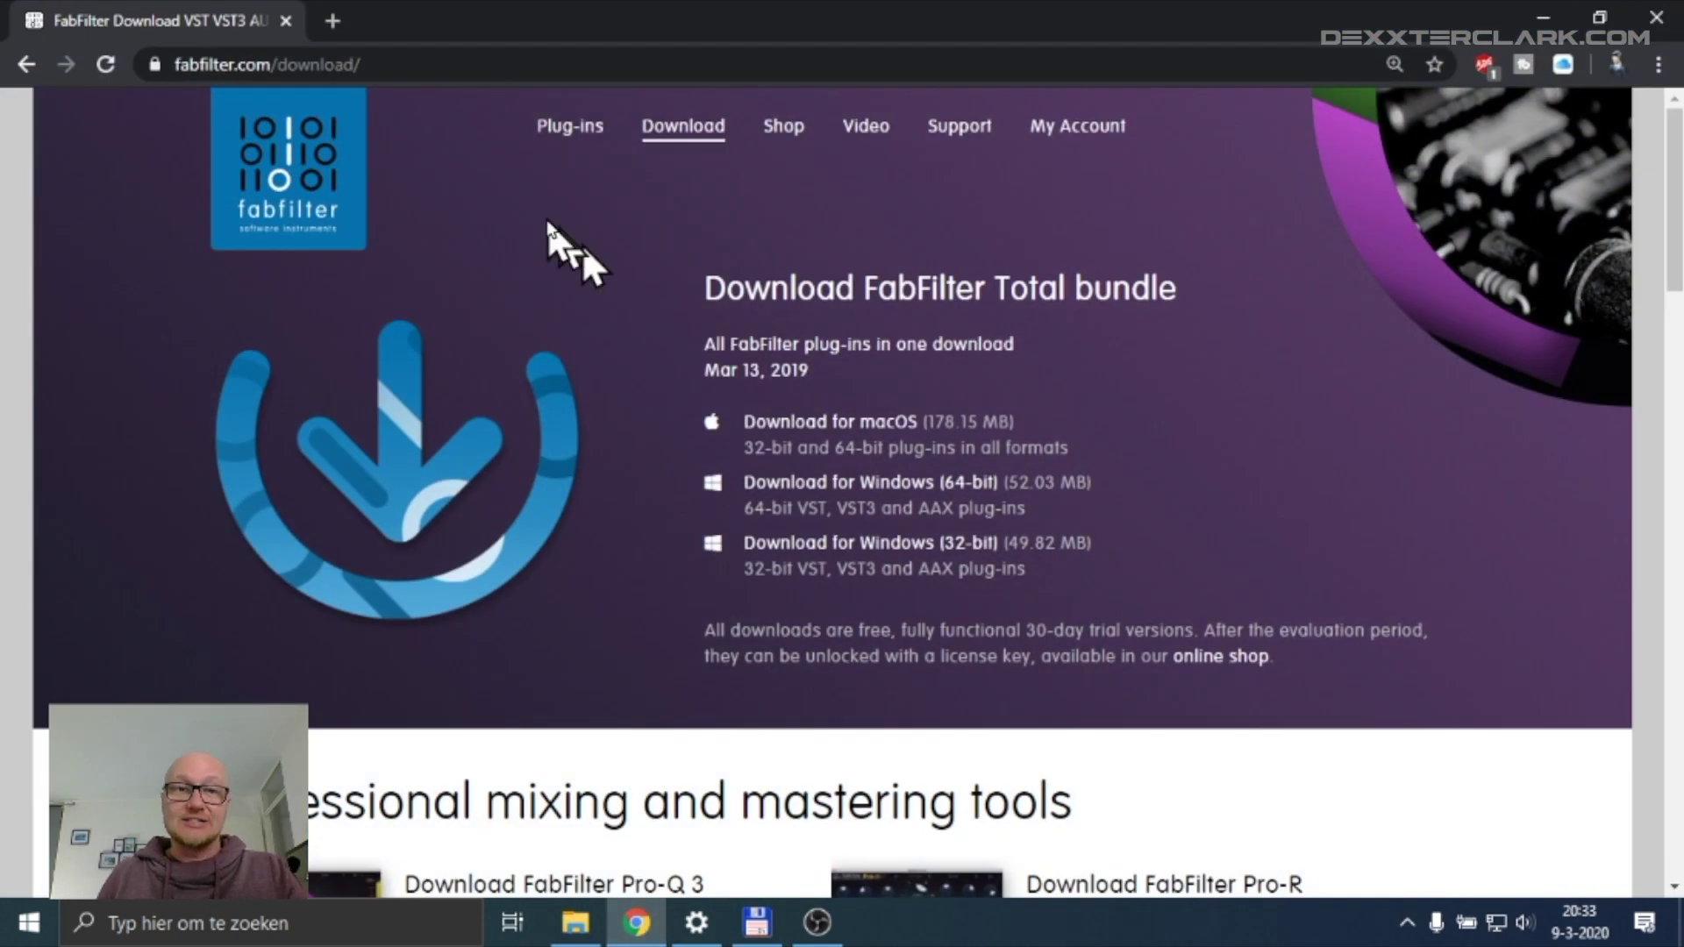
left_click(242, 65)
mouse_move(566, 141)
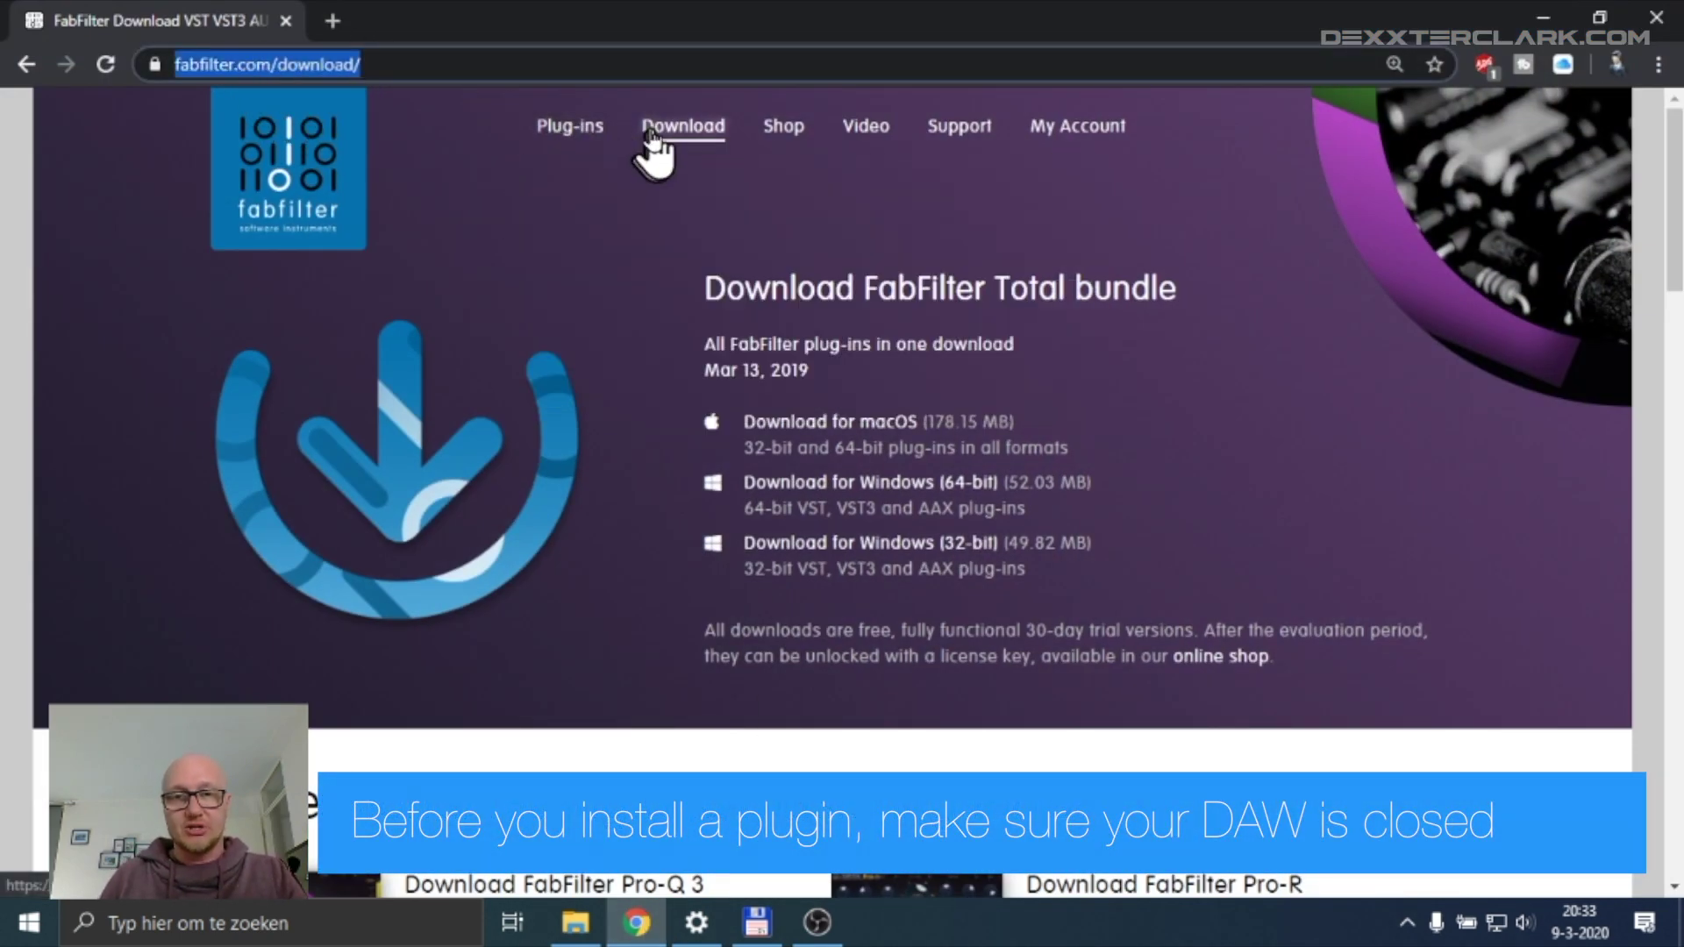
left_click(659, 148)
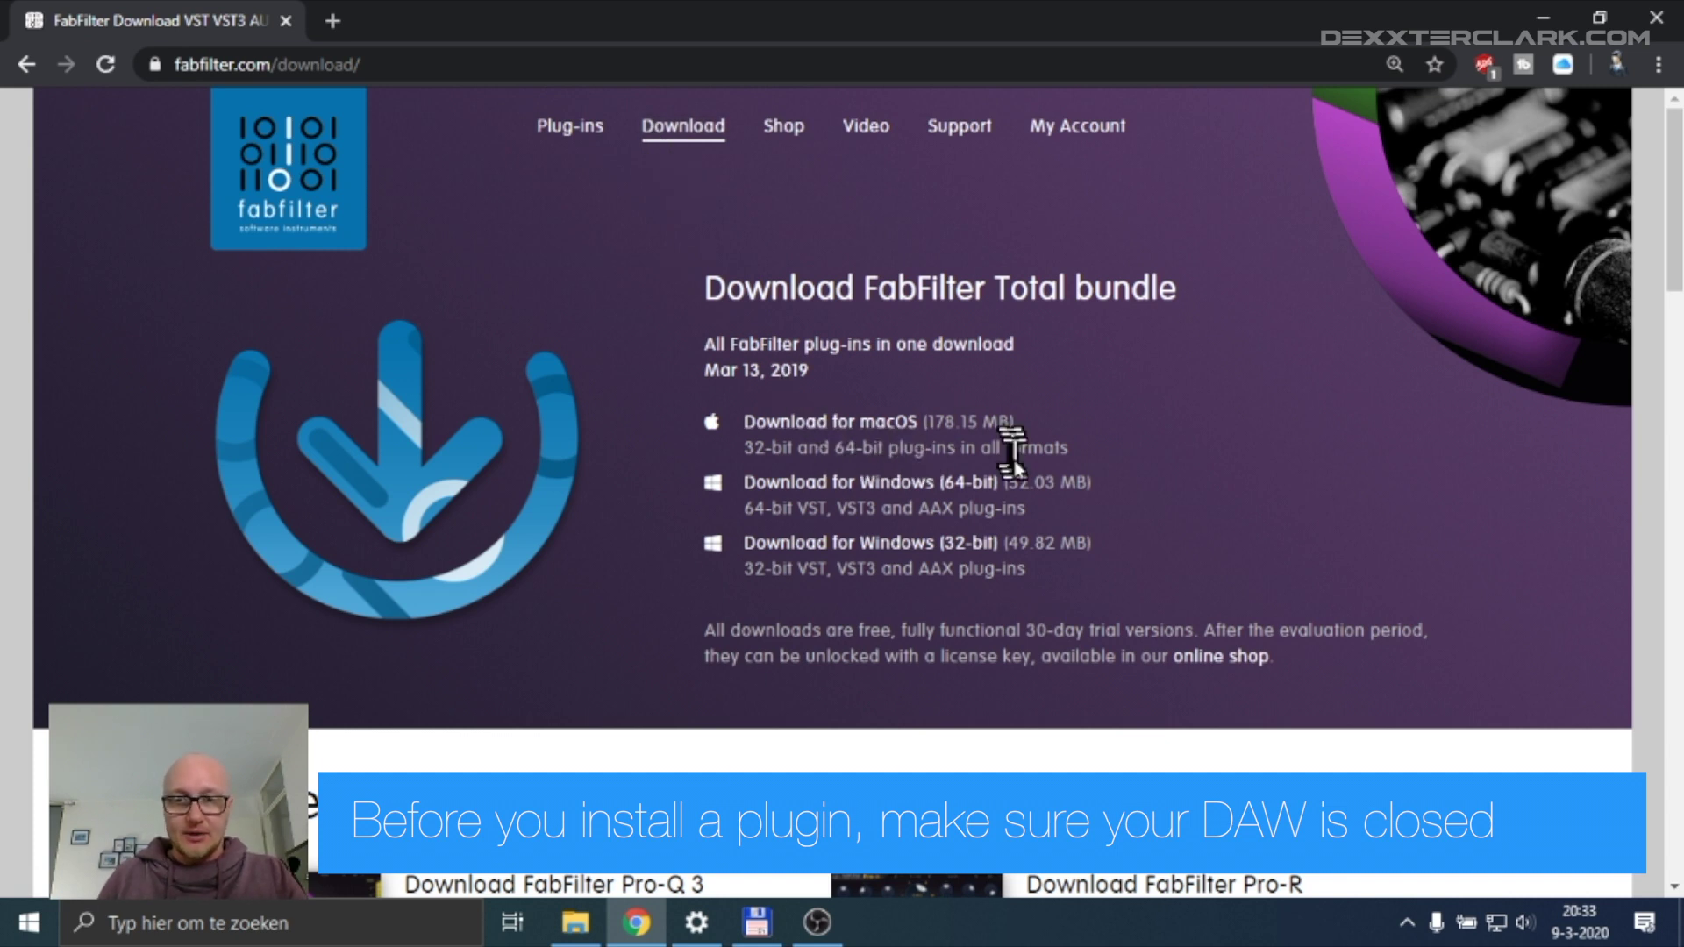
- Download the 52.03 MB FabFilter Total bundle installer for Windows 64-bit
left_click(892, 484)
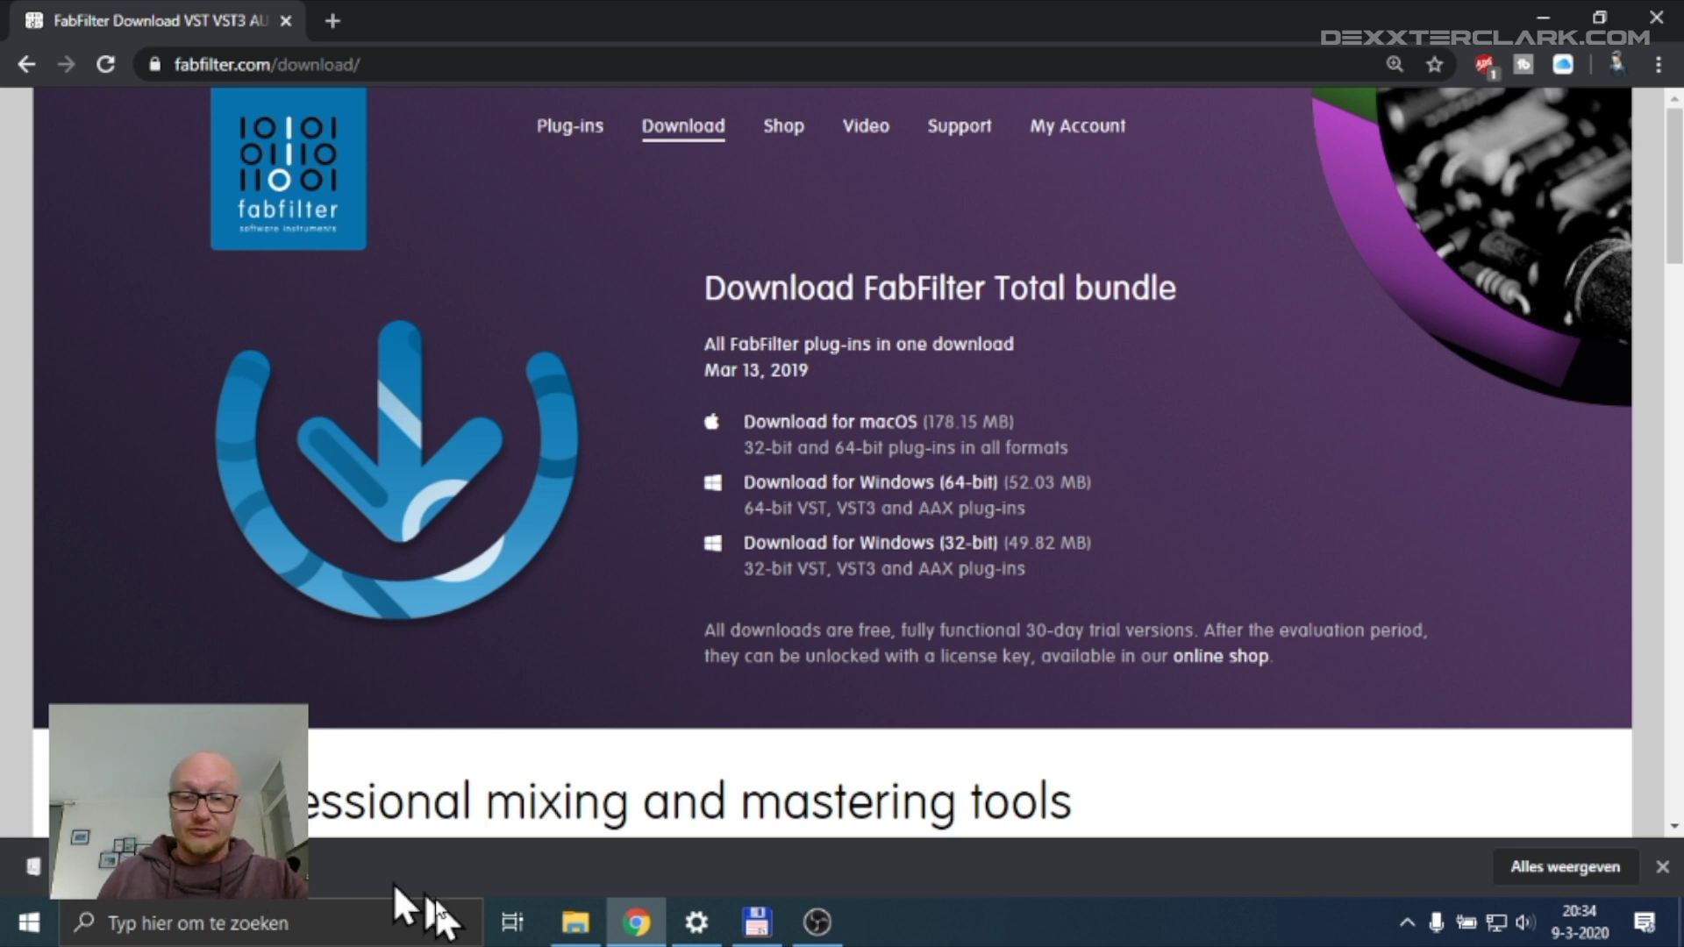
- Open Downloads in File Explorer and launch the fftotalbundlex64 installer
left_click(593, 928)
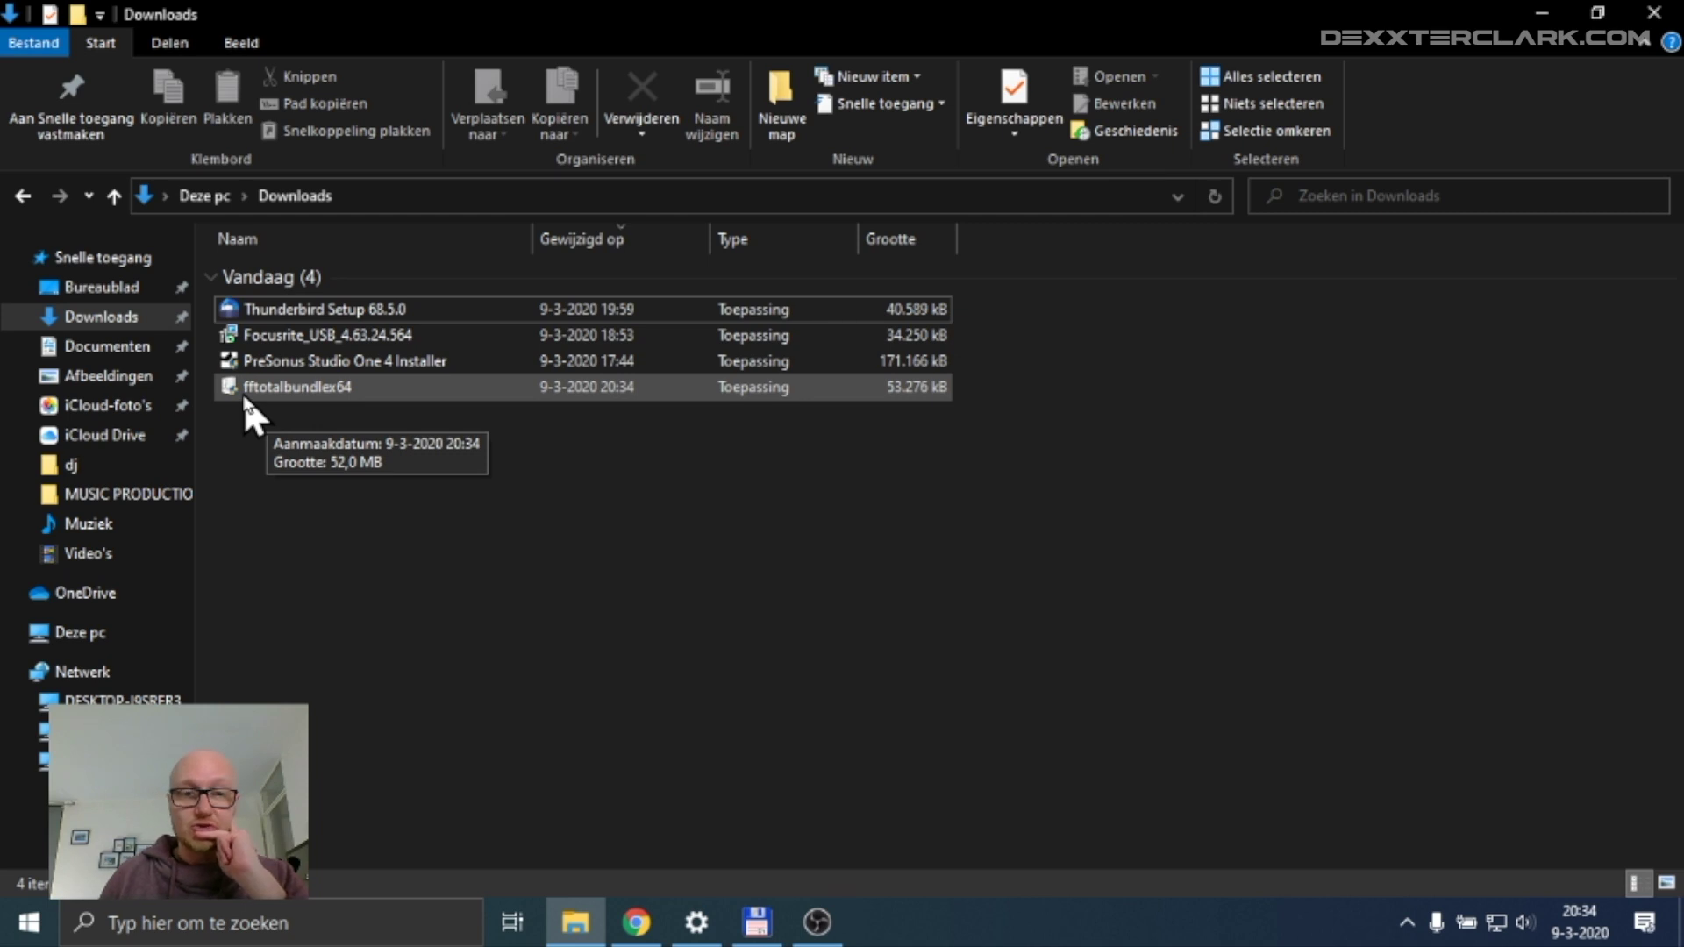
double_click(298, 384)
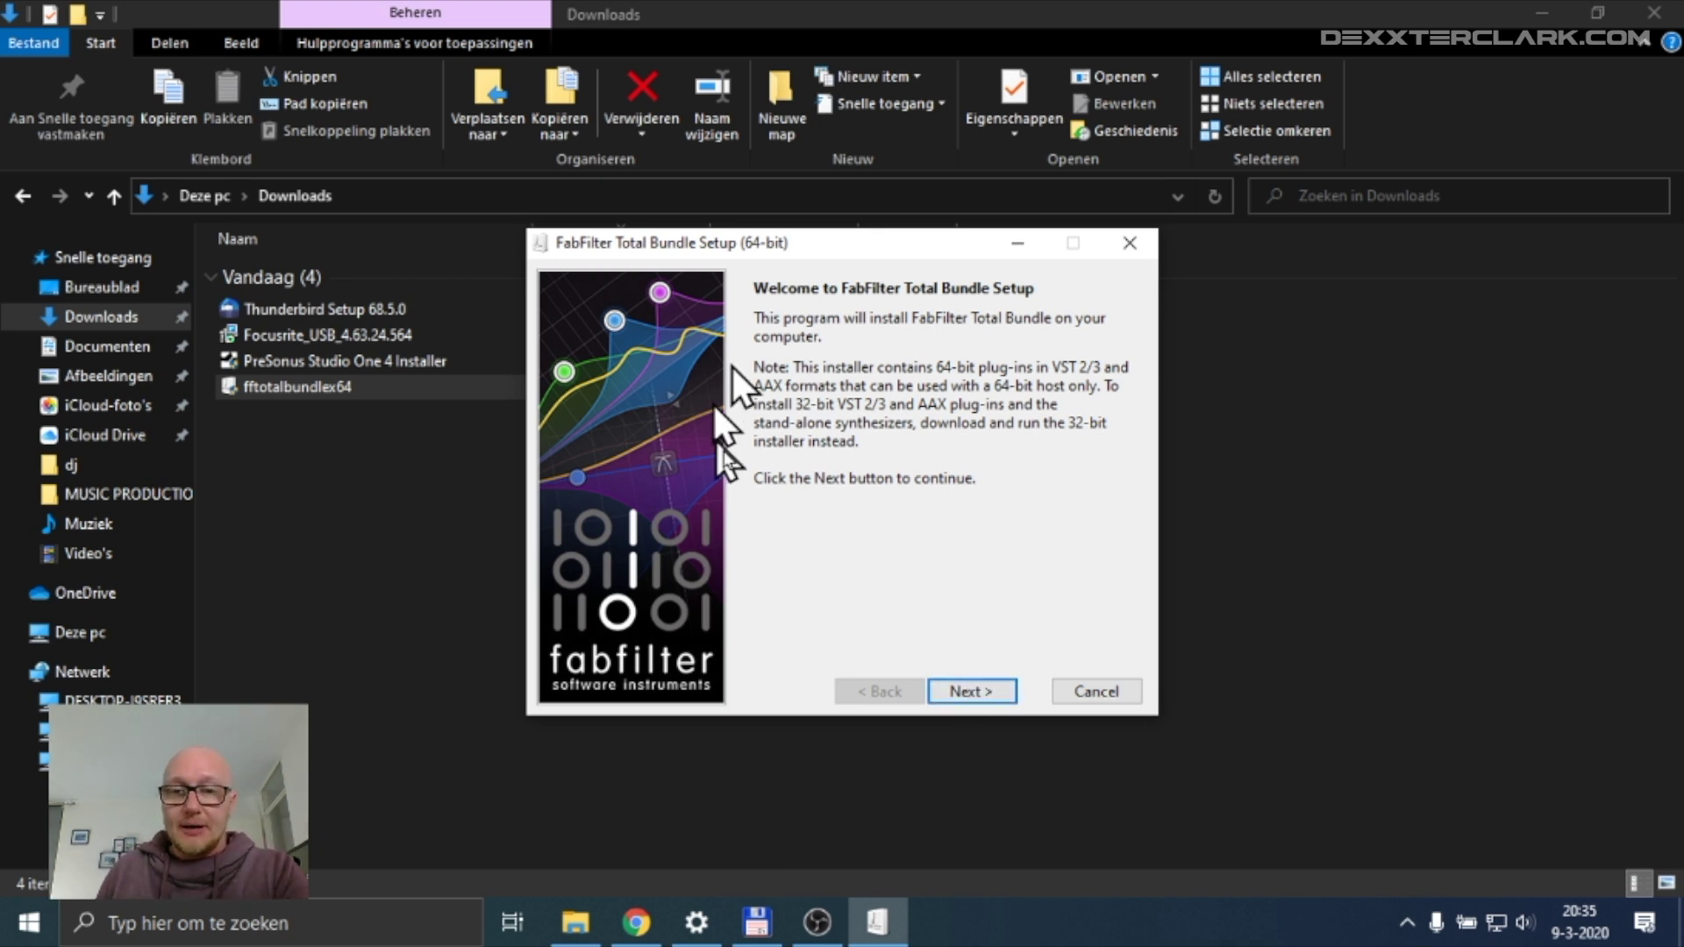
- Accept the licence, clear all products, and tick only FabFilter Pro-Q 3.11
left_click(983, 697)
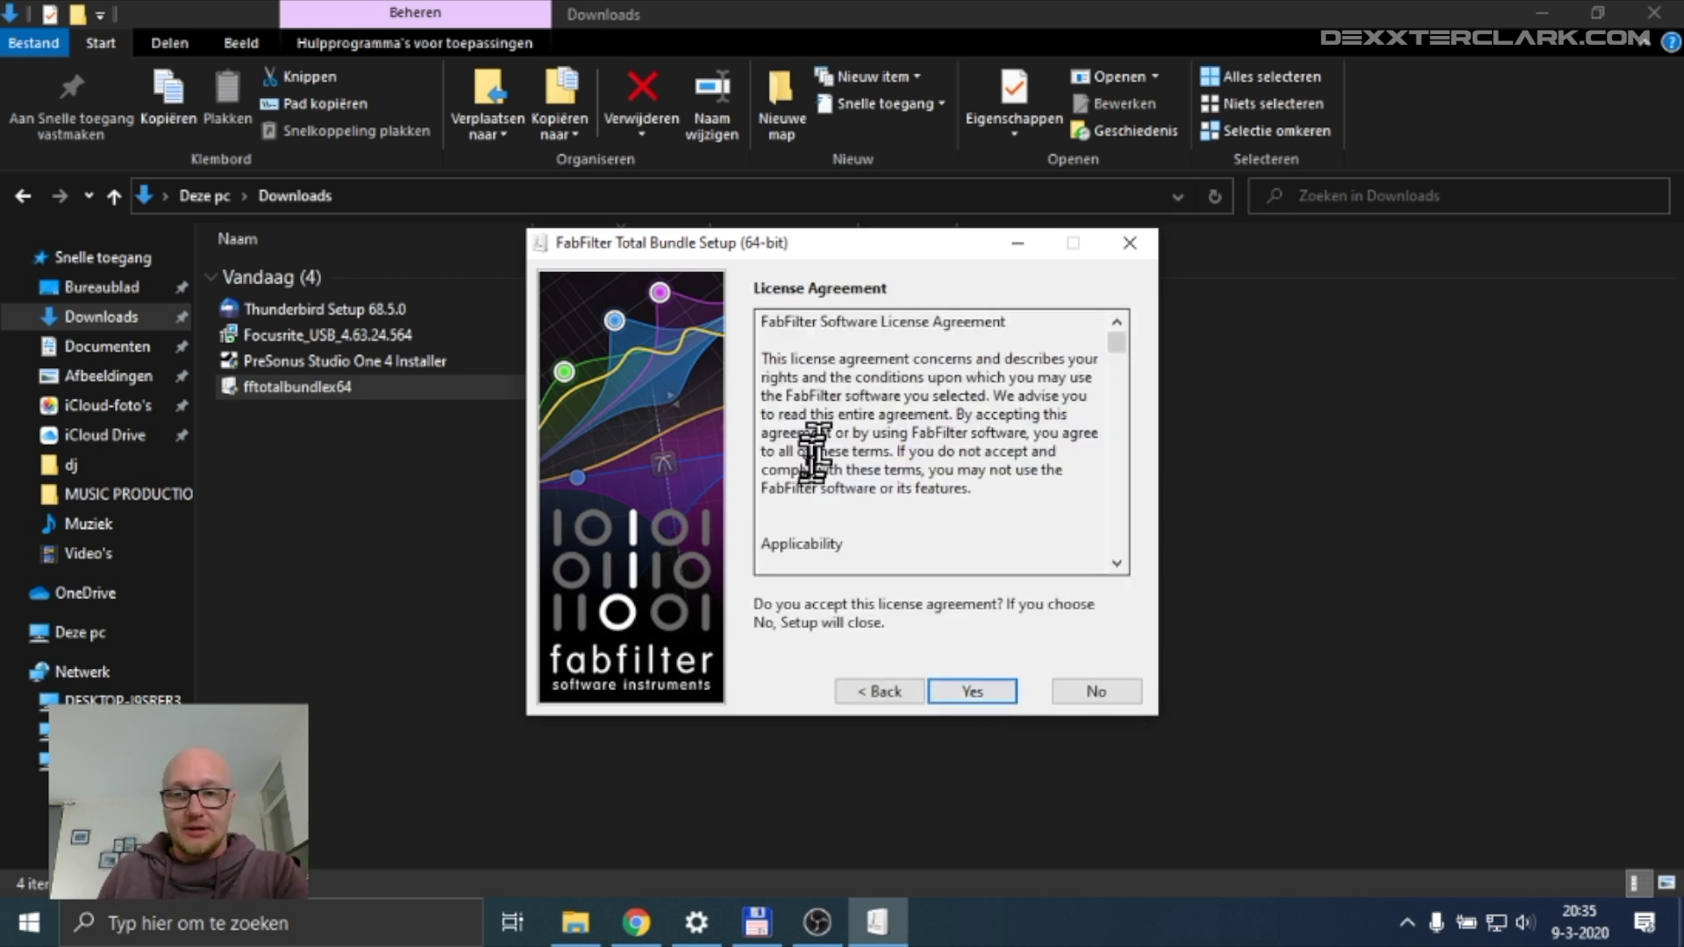
left_click(980, 695)
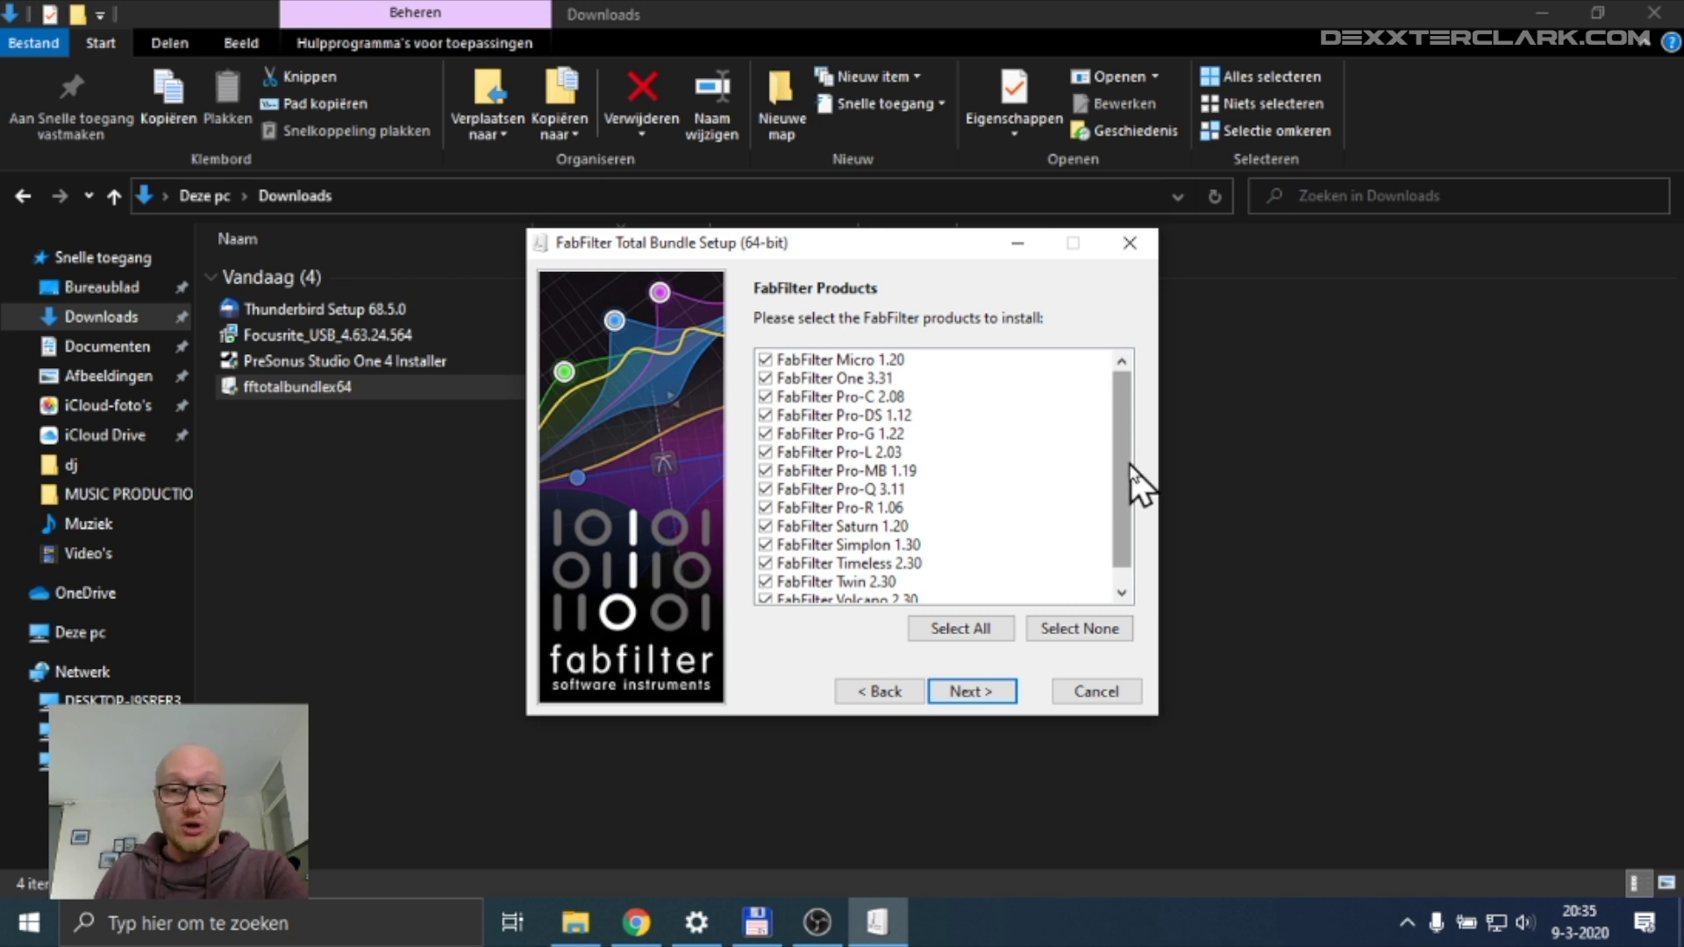
left_click(1071, 630)
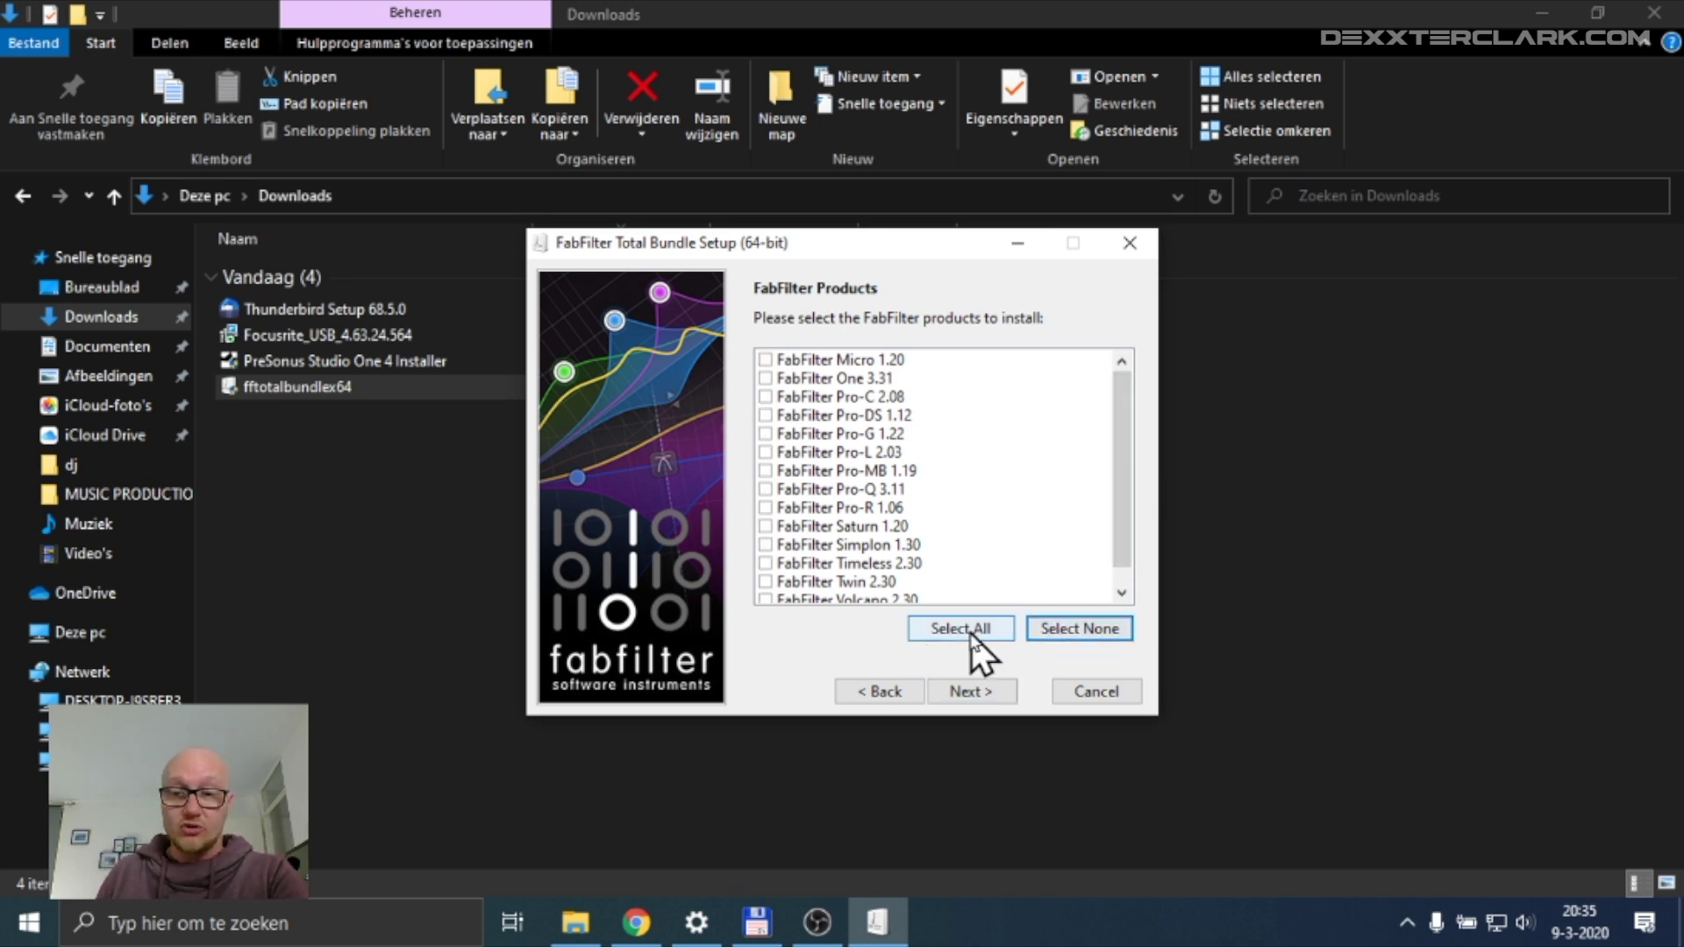
left_click(970, 634)
left_click(1077, 627)
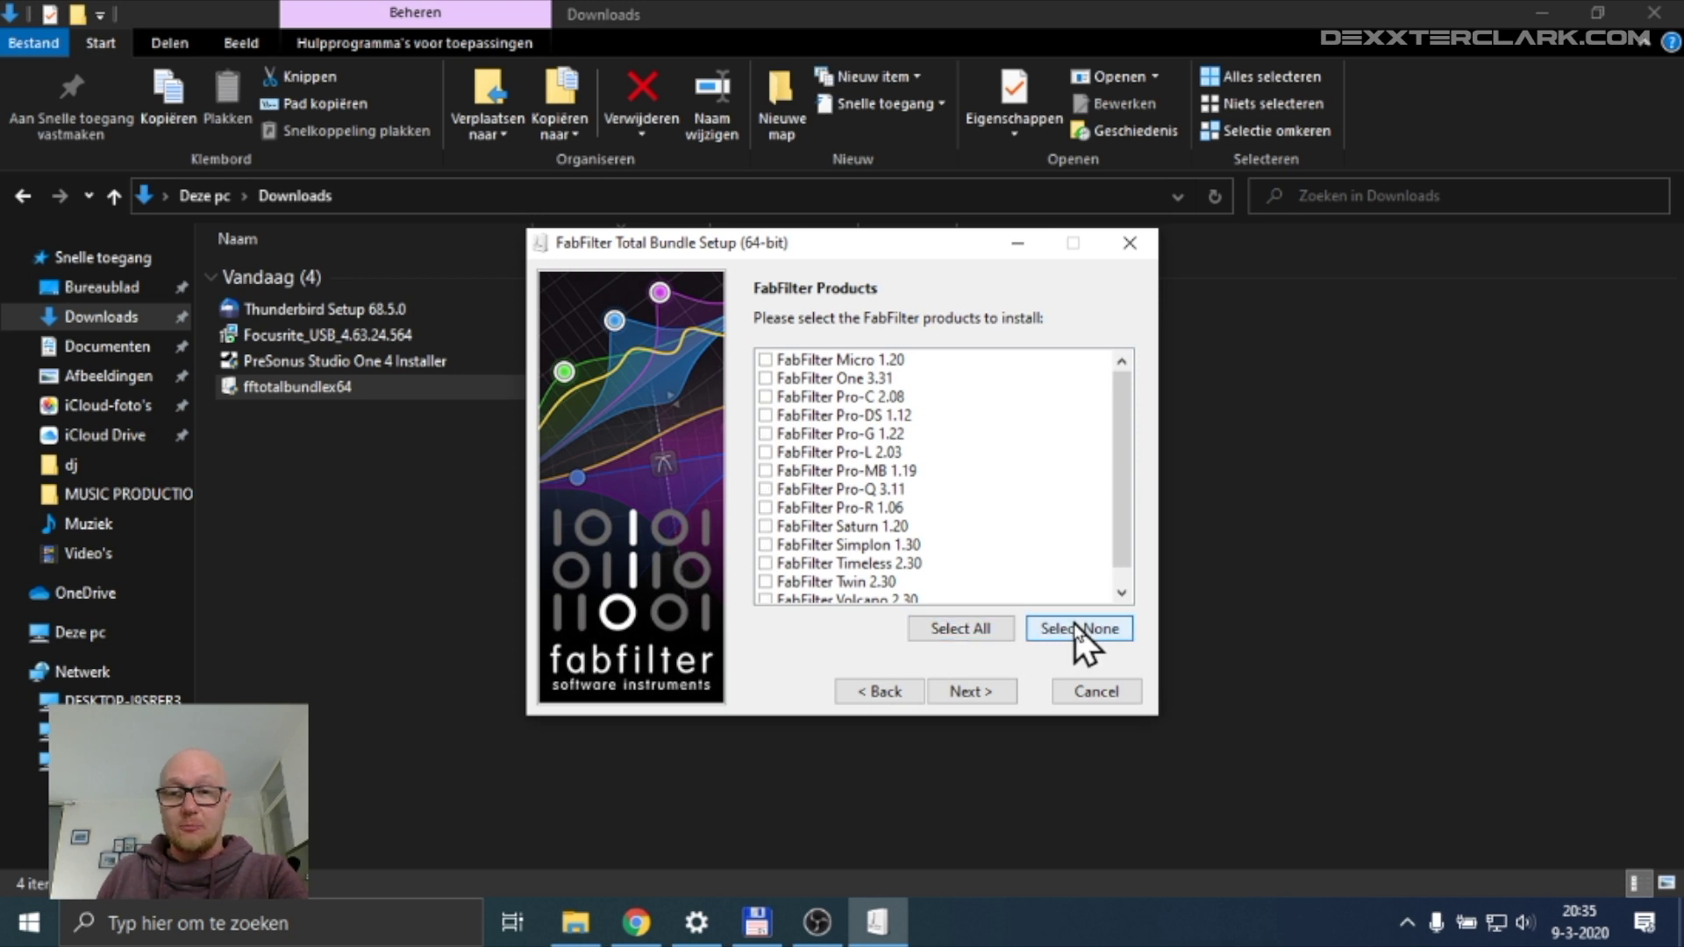
scroll(1107, 430, "down", 1)
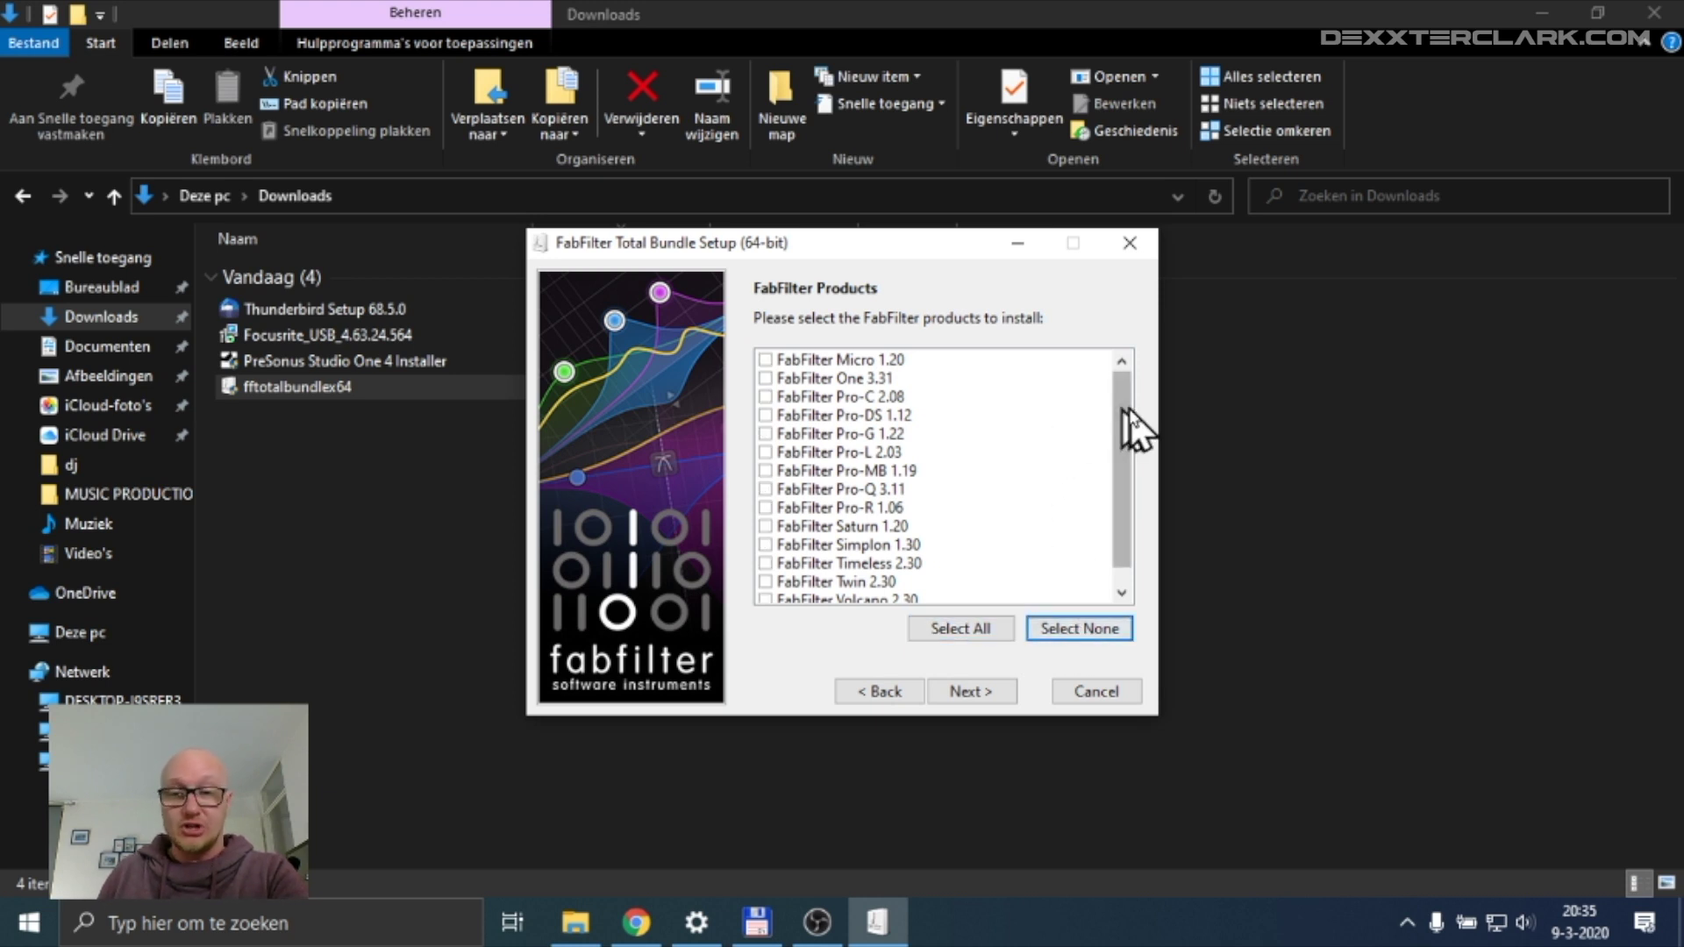
left_click(824, 470)
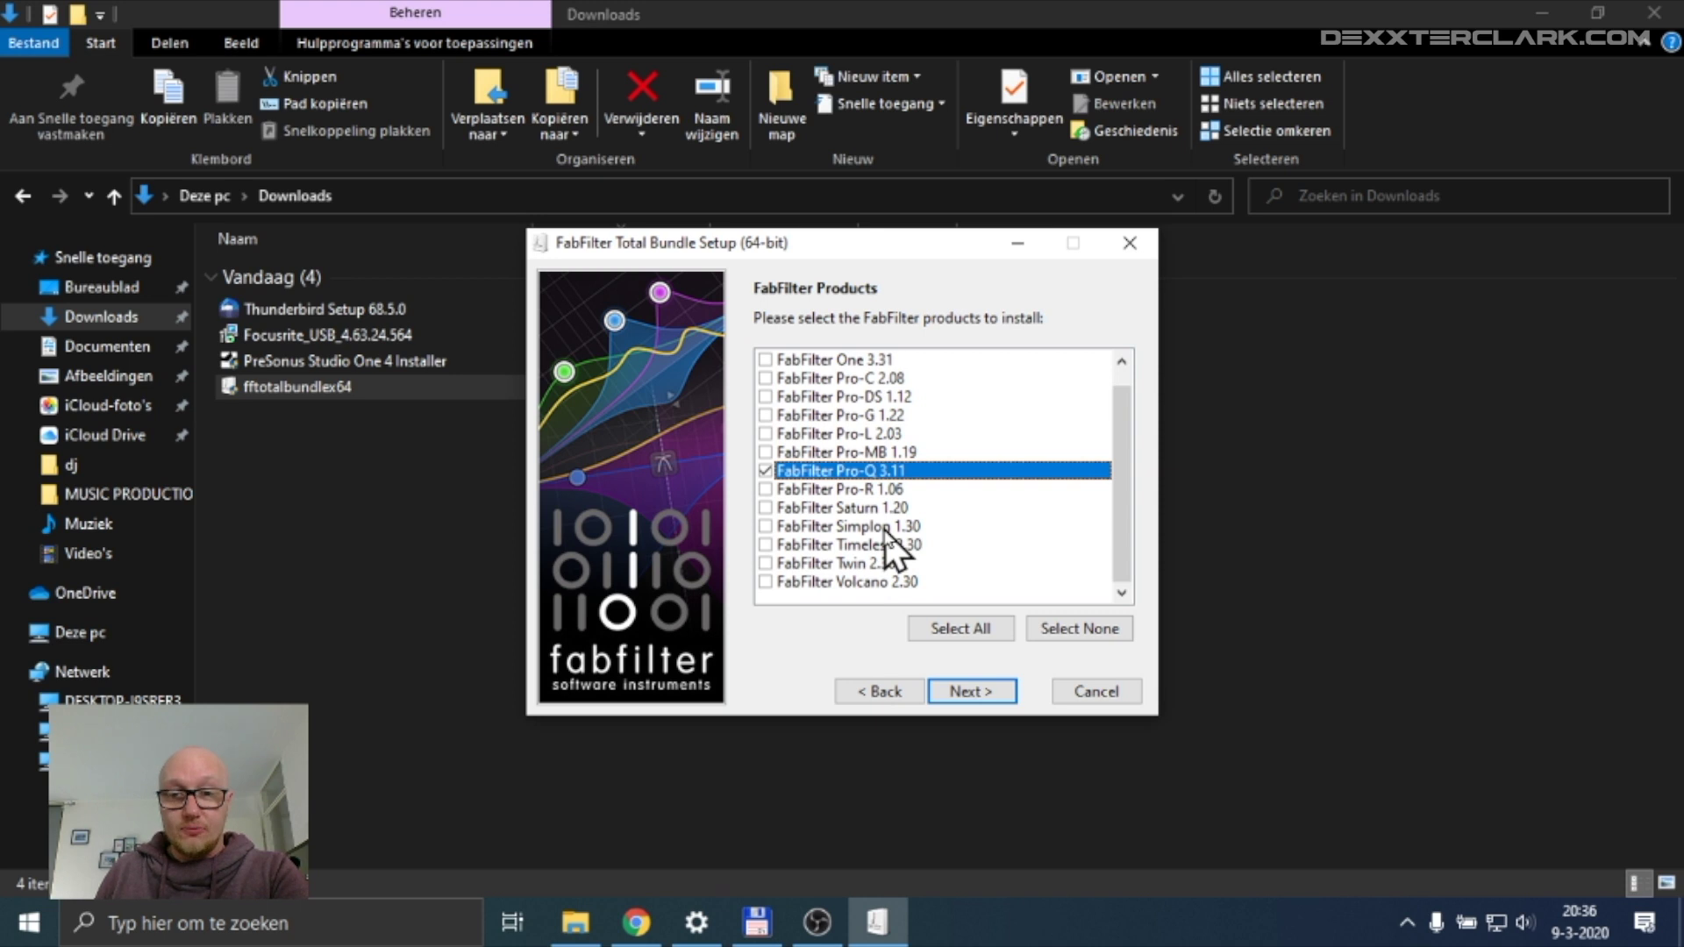
- Keep C:\Program Files\Vstplugins as the VST 2 folder and untick AAX plug-in installation
left_click(974, 693)
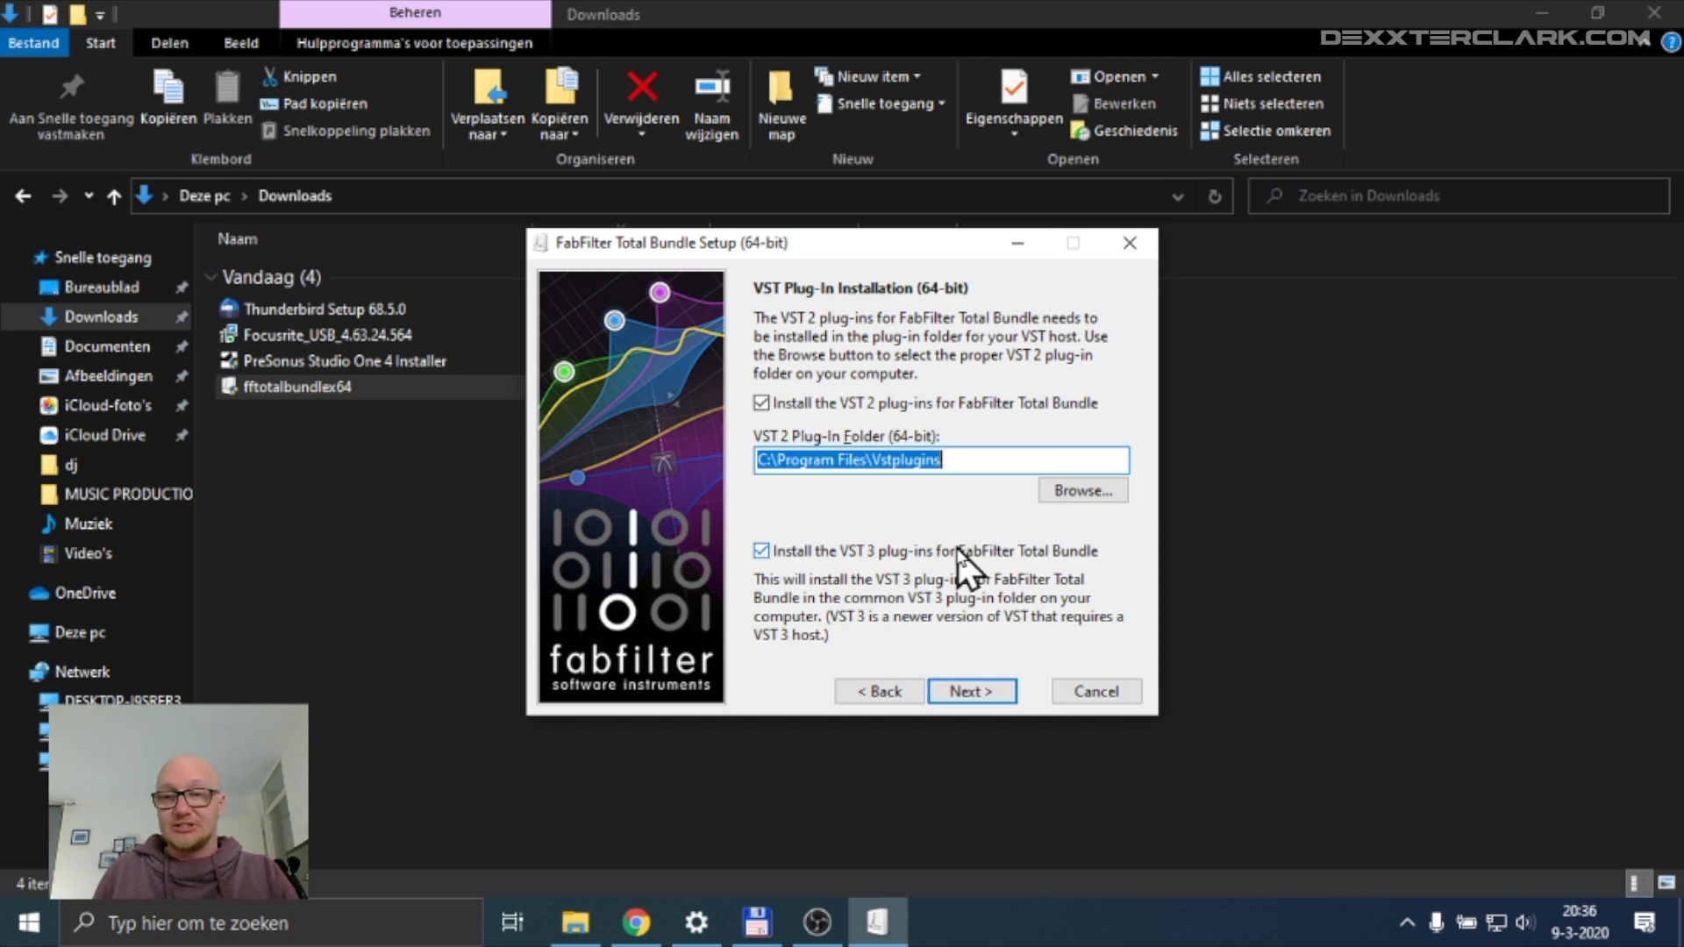
left_click(975, 693)
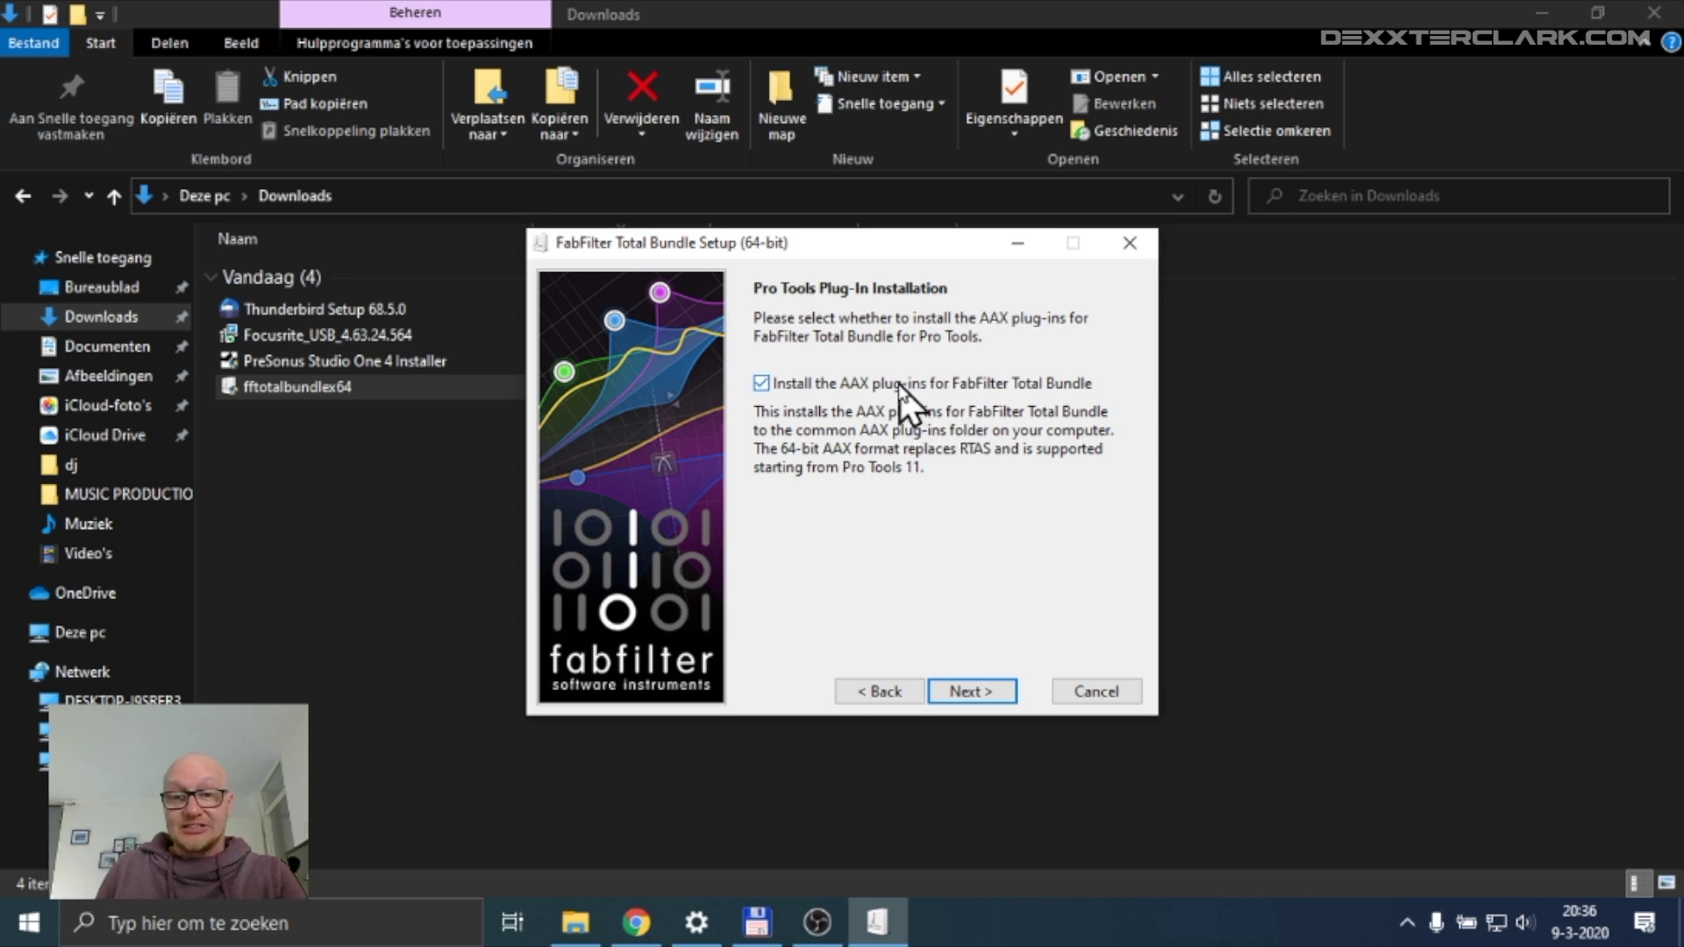
left_click(761, 384)
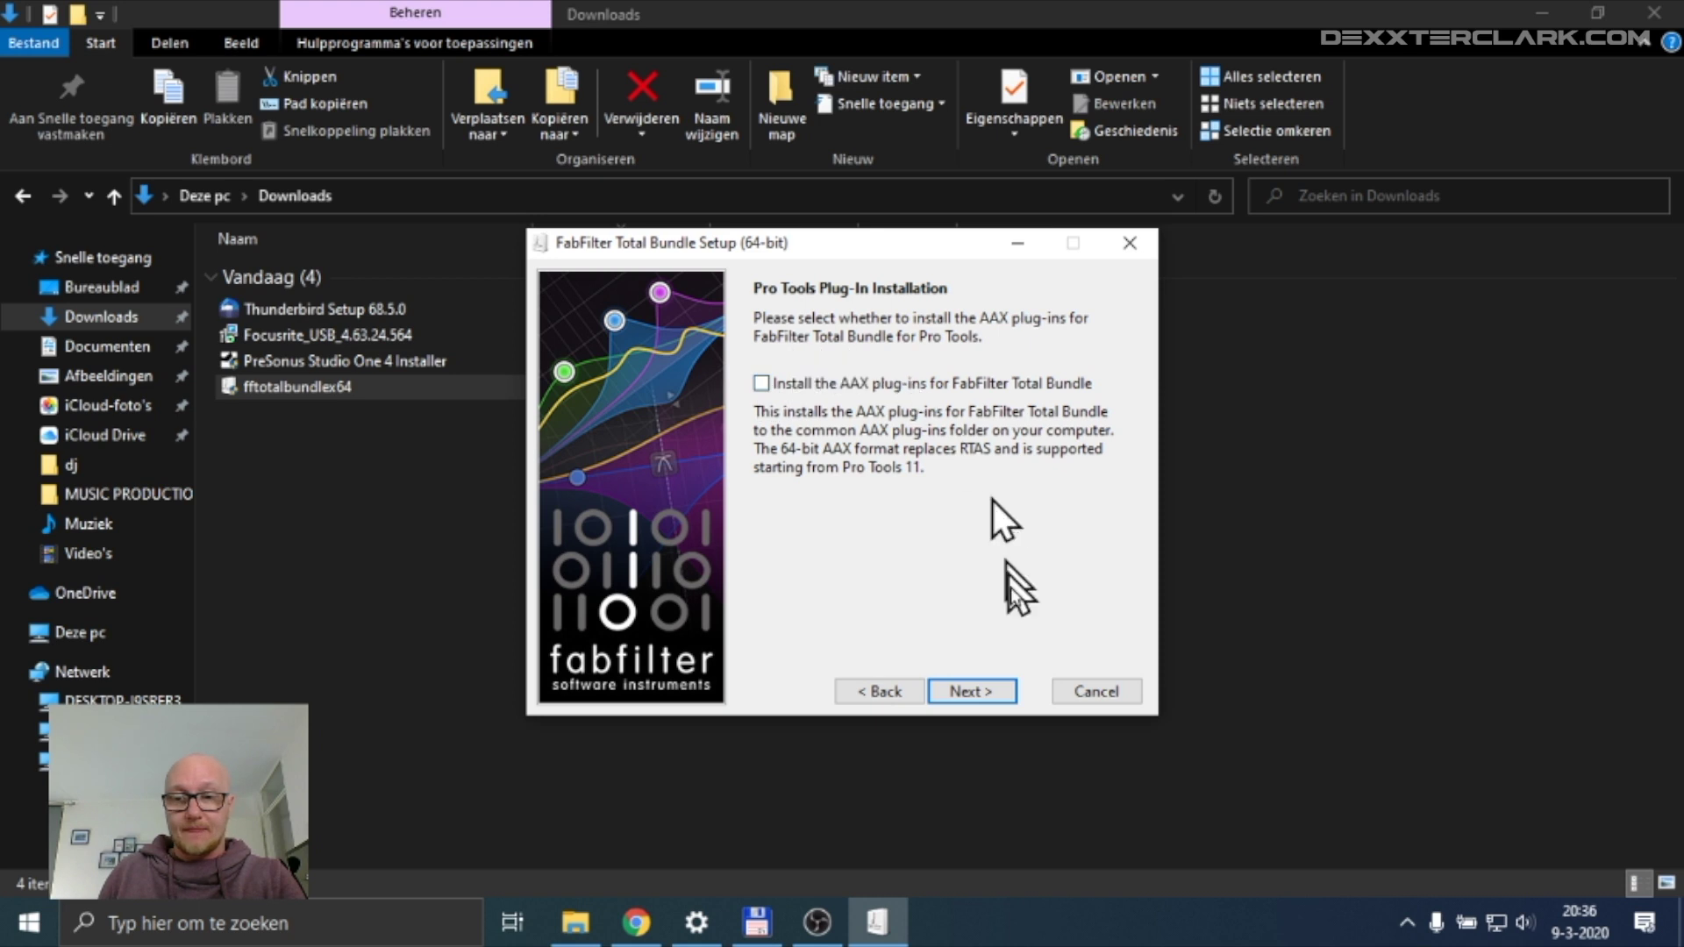
- Install into the default C:\Program Files\FabFilter folder and untick Show Readme.txt
left_click(974, 692)
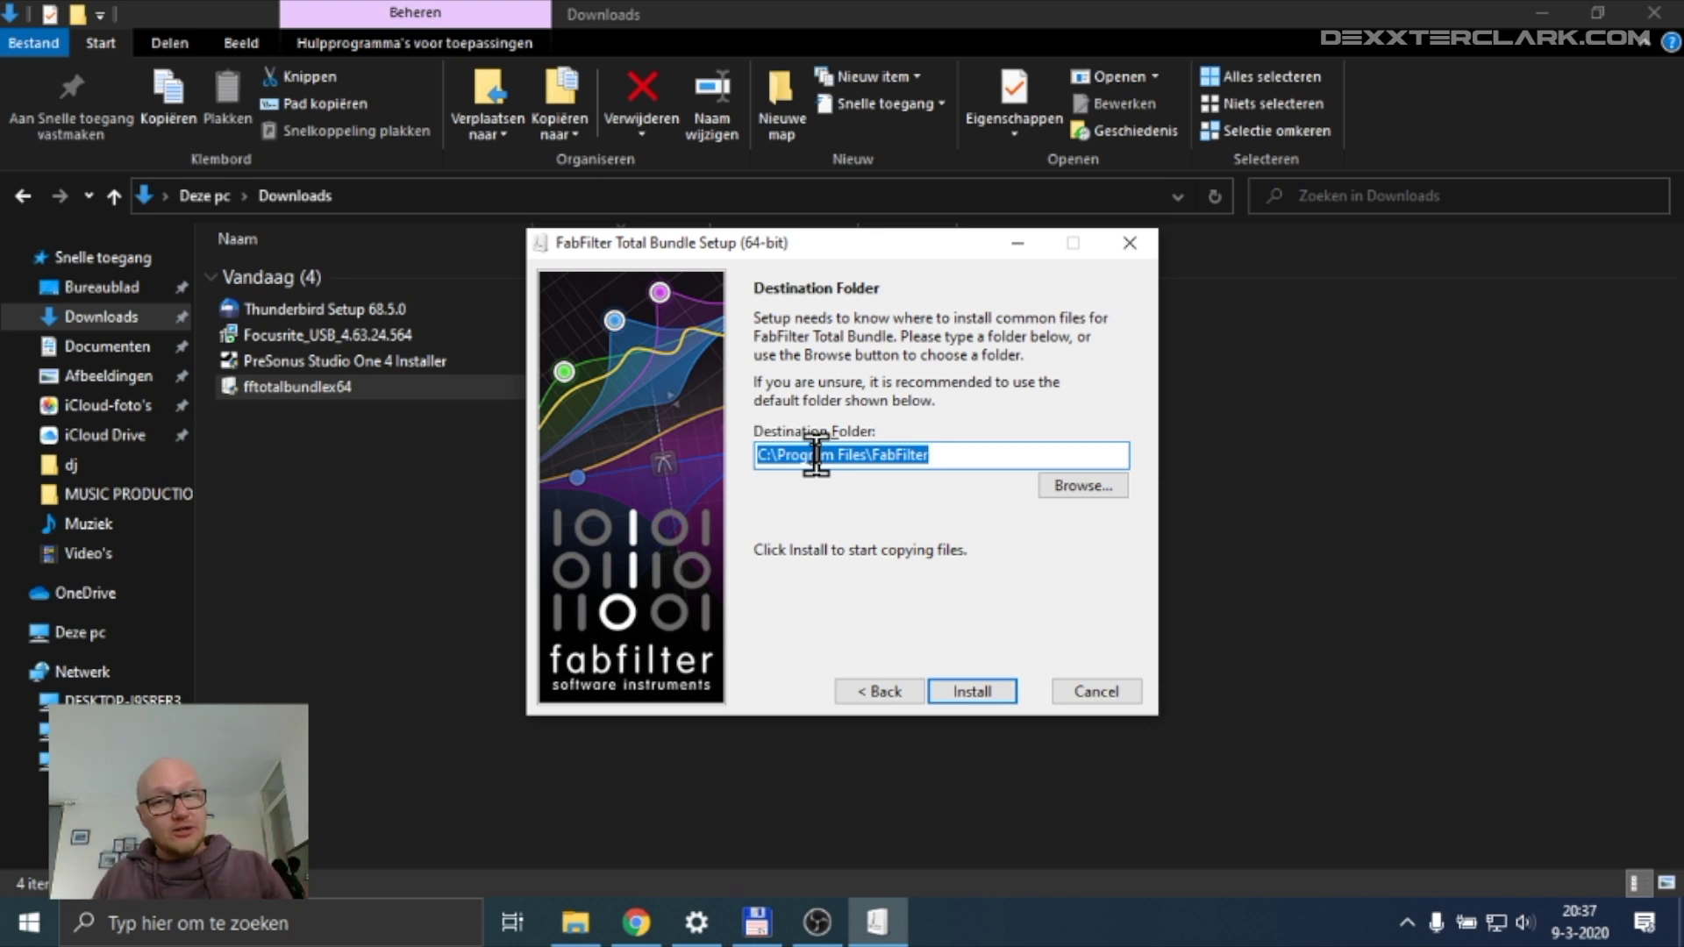
left_click(969, 691)
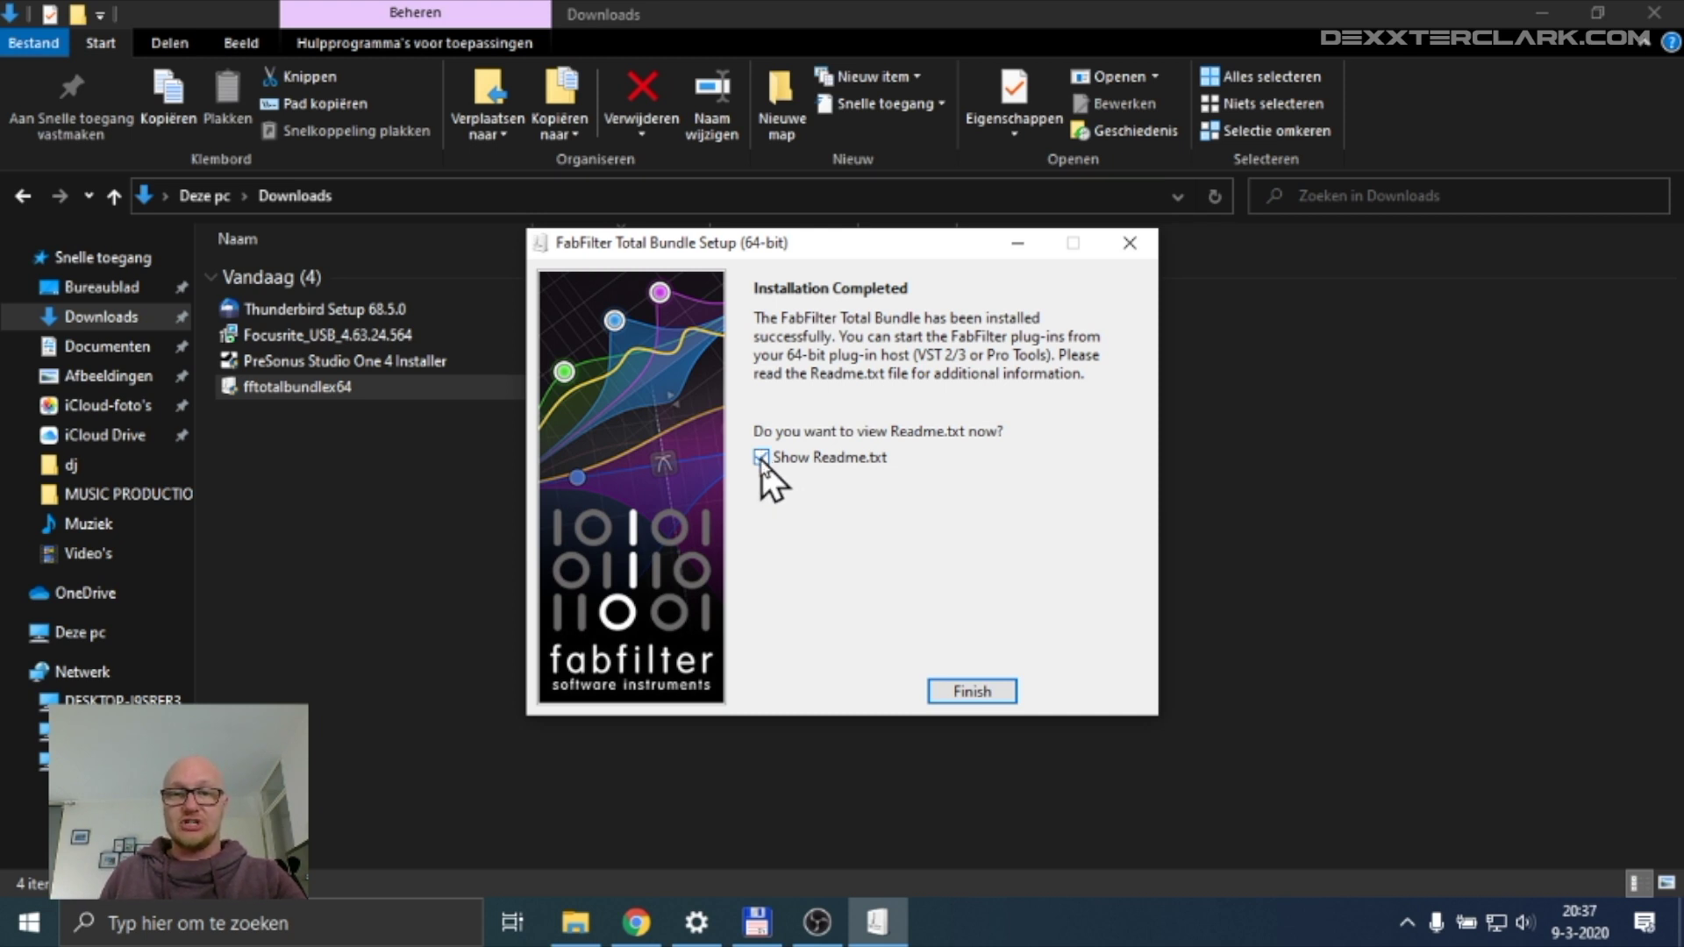
left_click(761, 457)
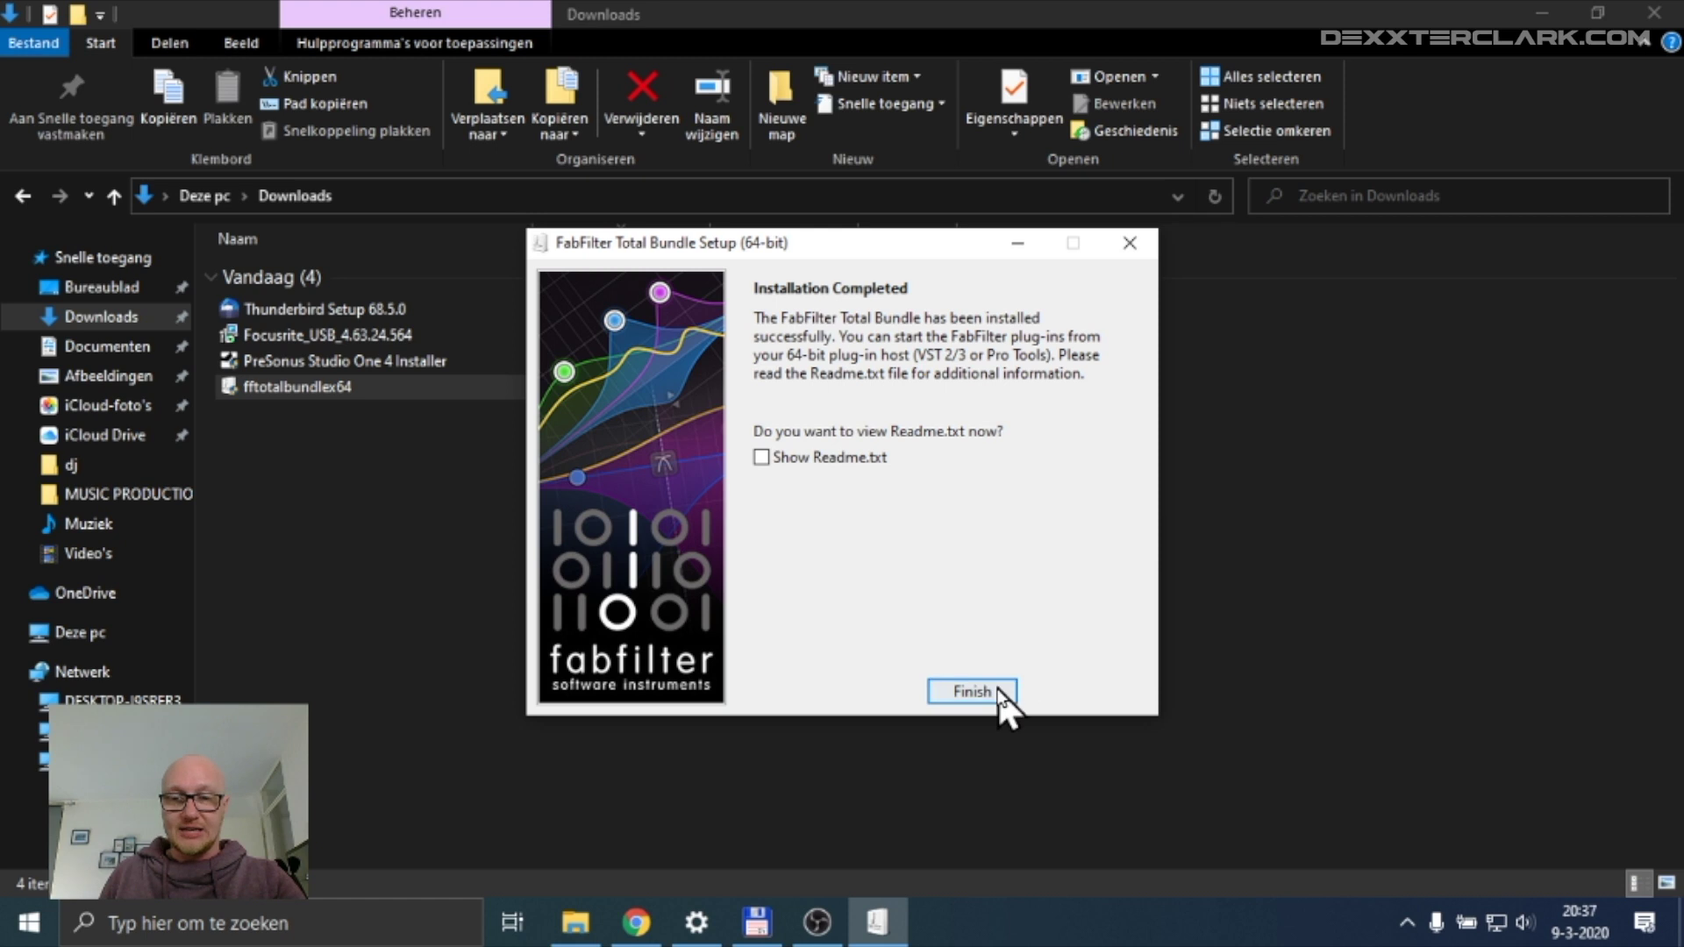
- Finish and close the completed FabFilter Total Bundle Setup
left_click(972, 692)
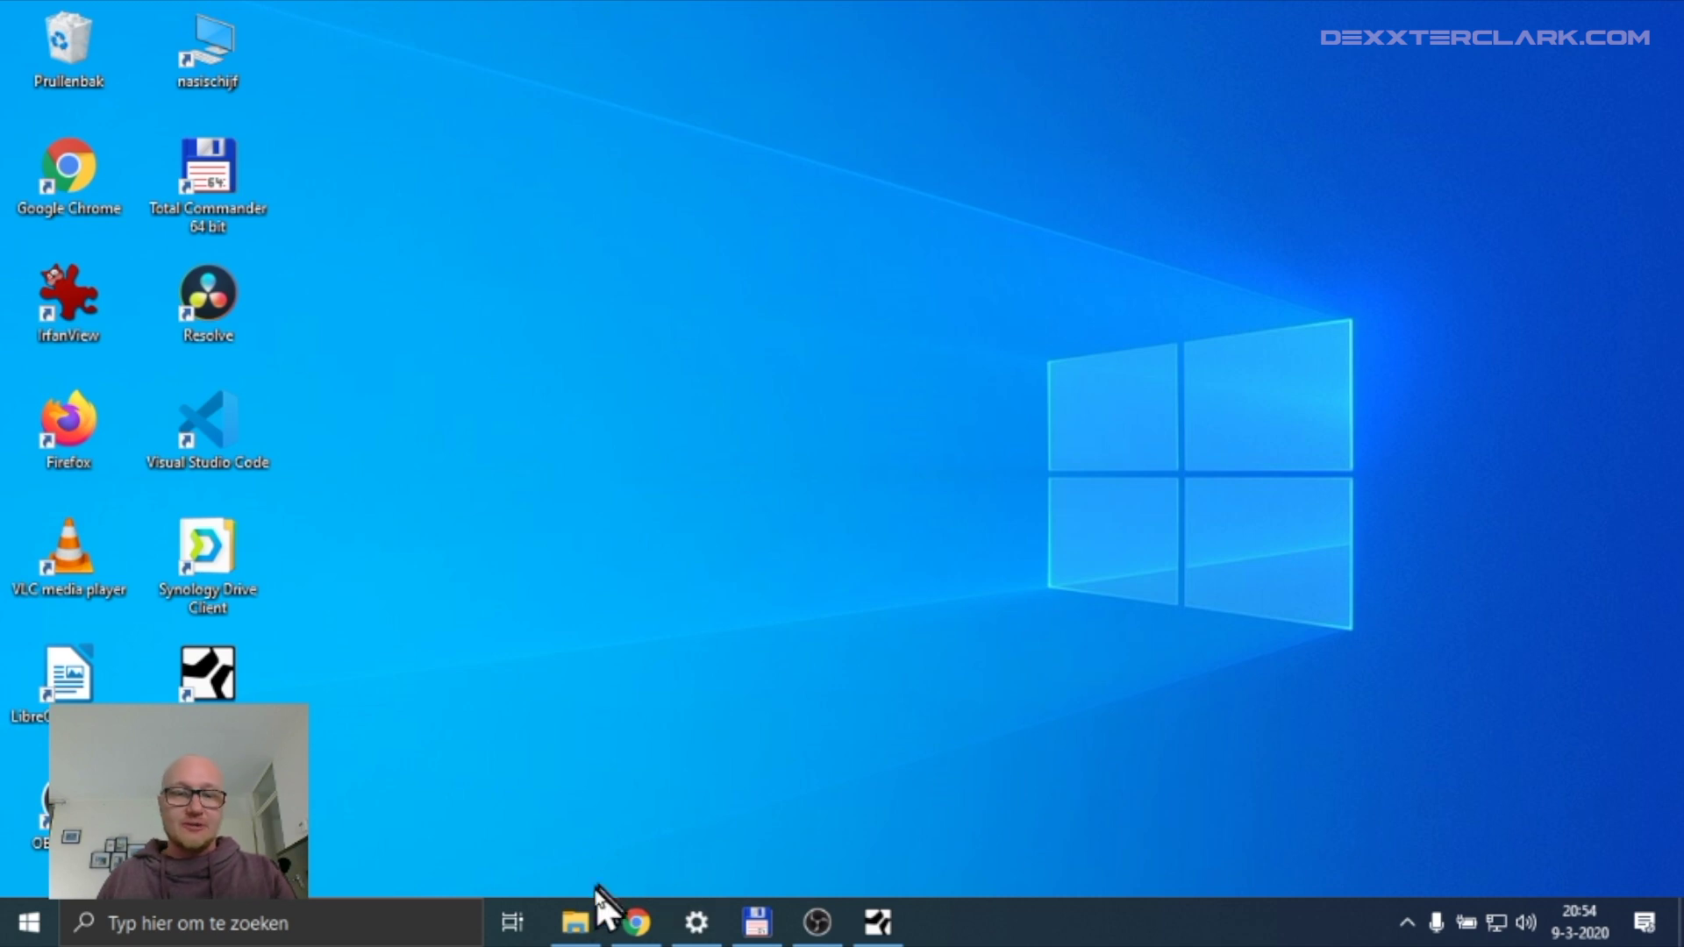
- In File Explorer's Downloads folder, copy the Thunderbird Setup 68.5.0 installer with Kopiëren
left_click(579, 921)
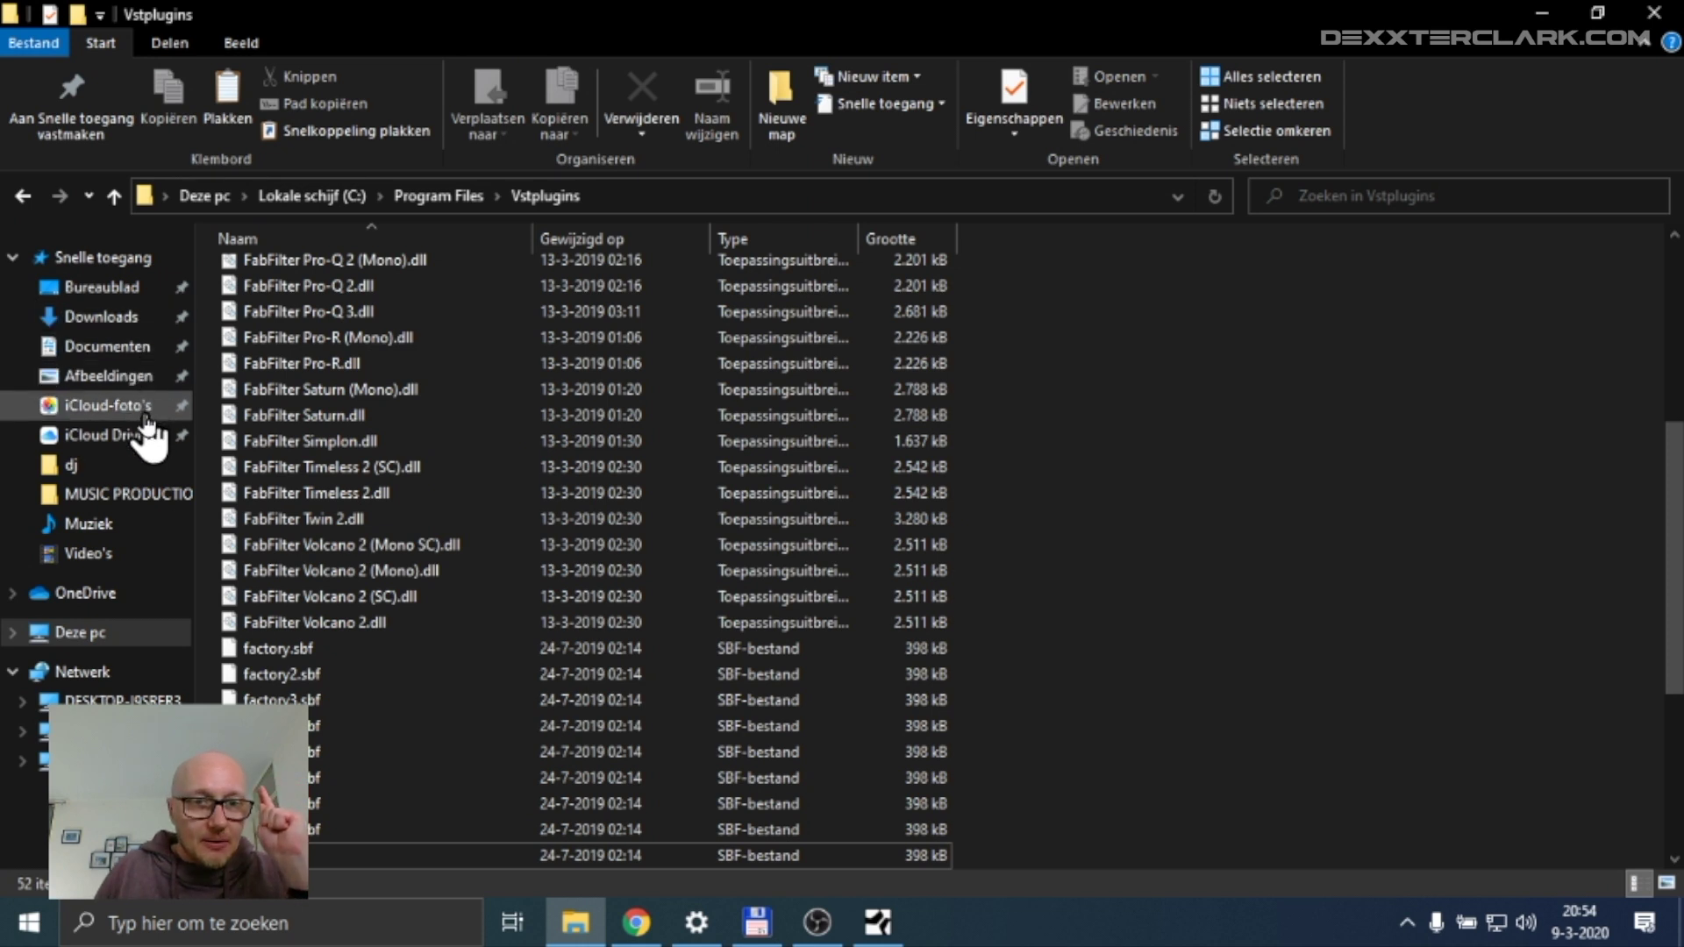
left_click(134, 321)
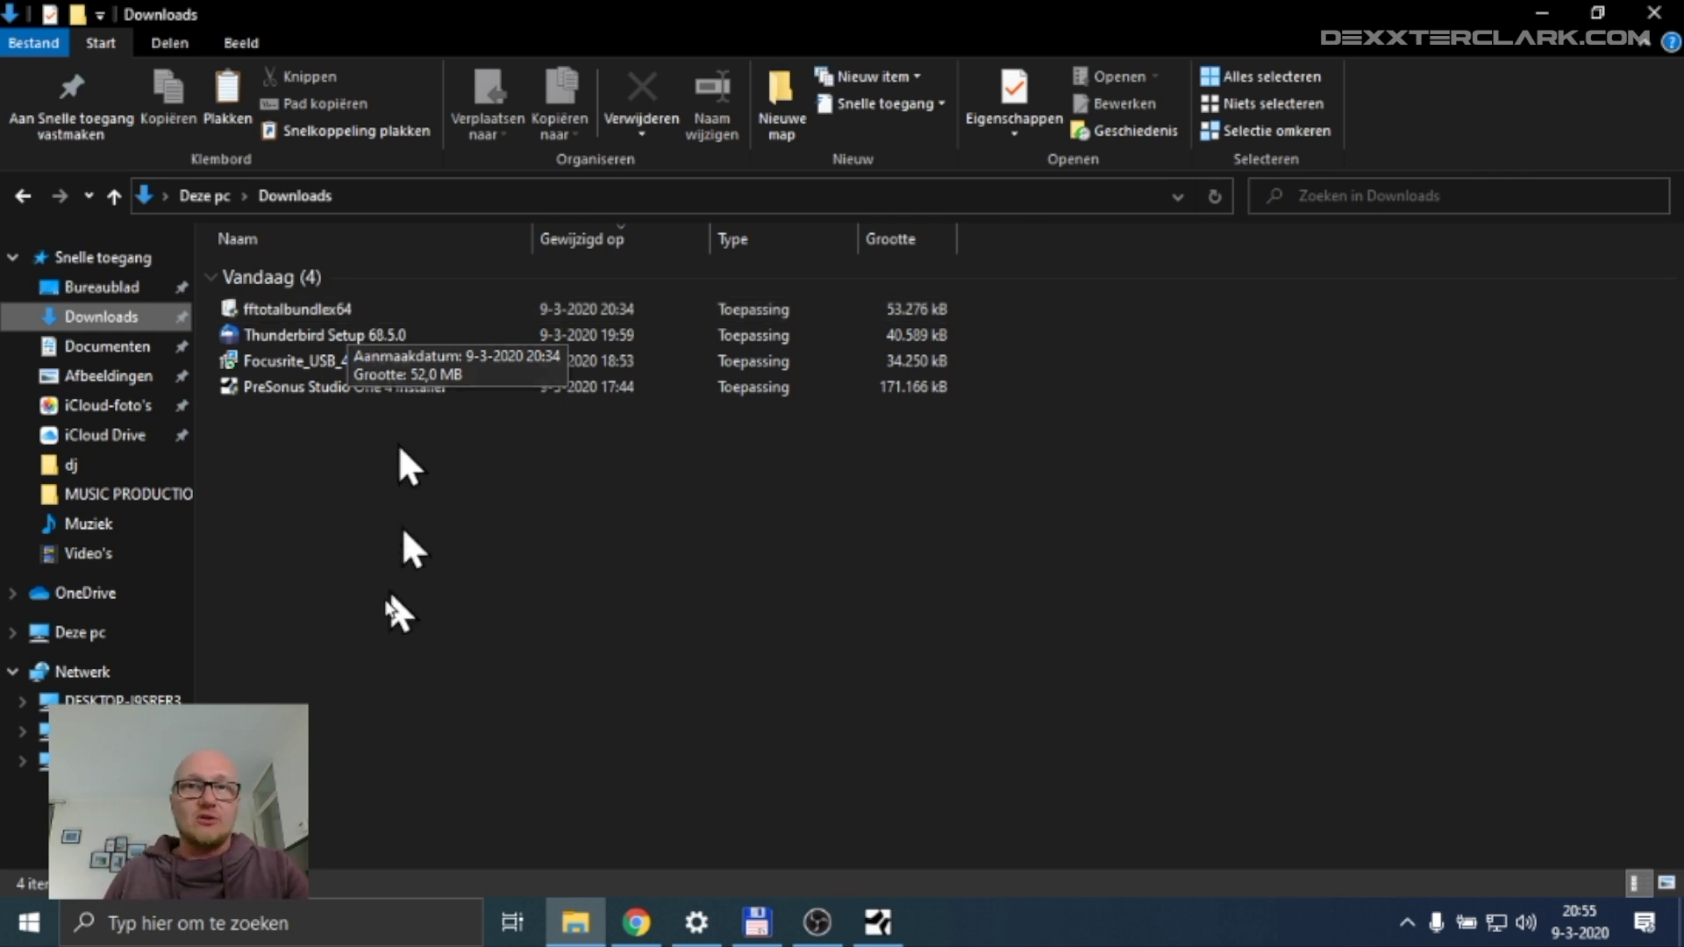
right_click(352, 304)
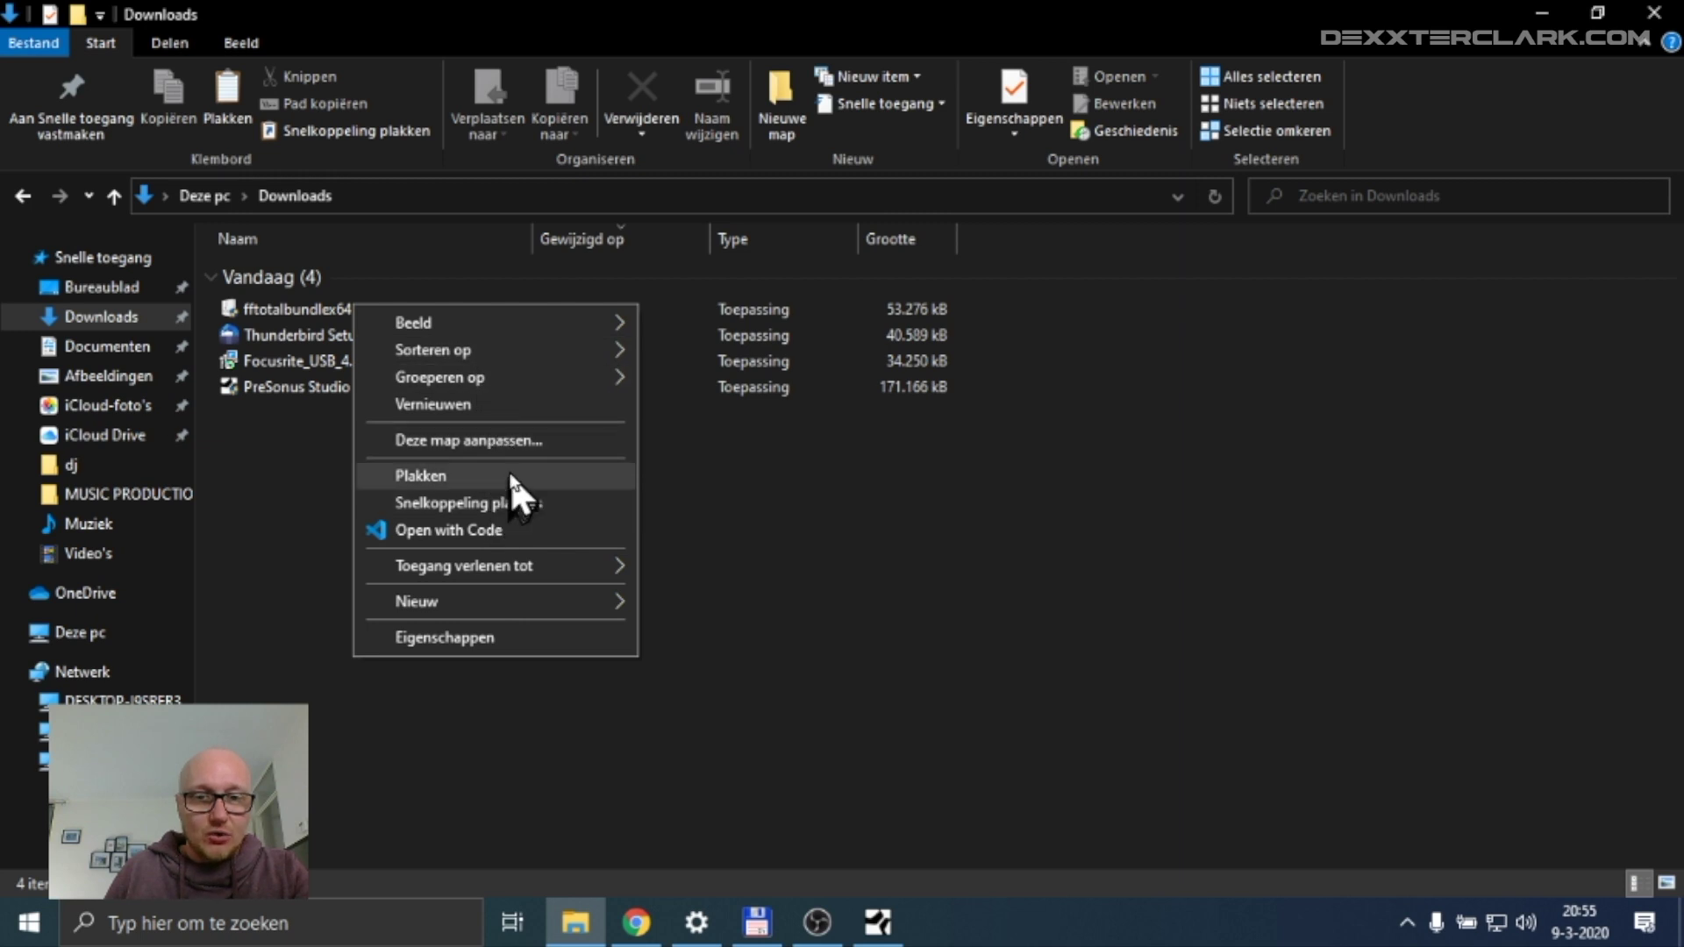
left_click(316, 531)
right_click(319, 337)
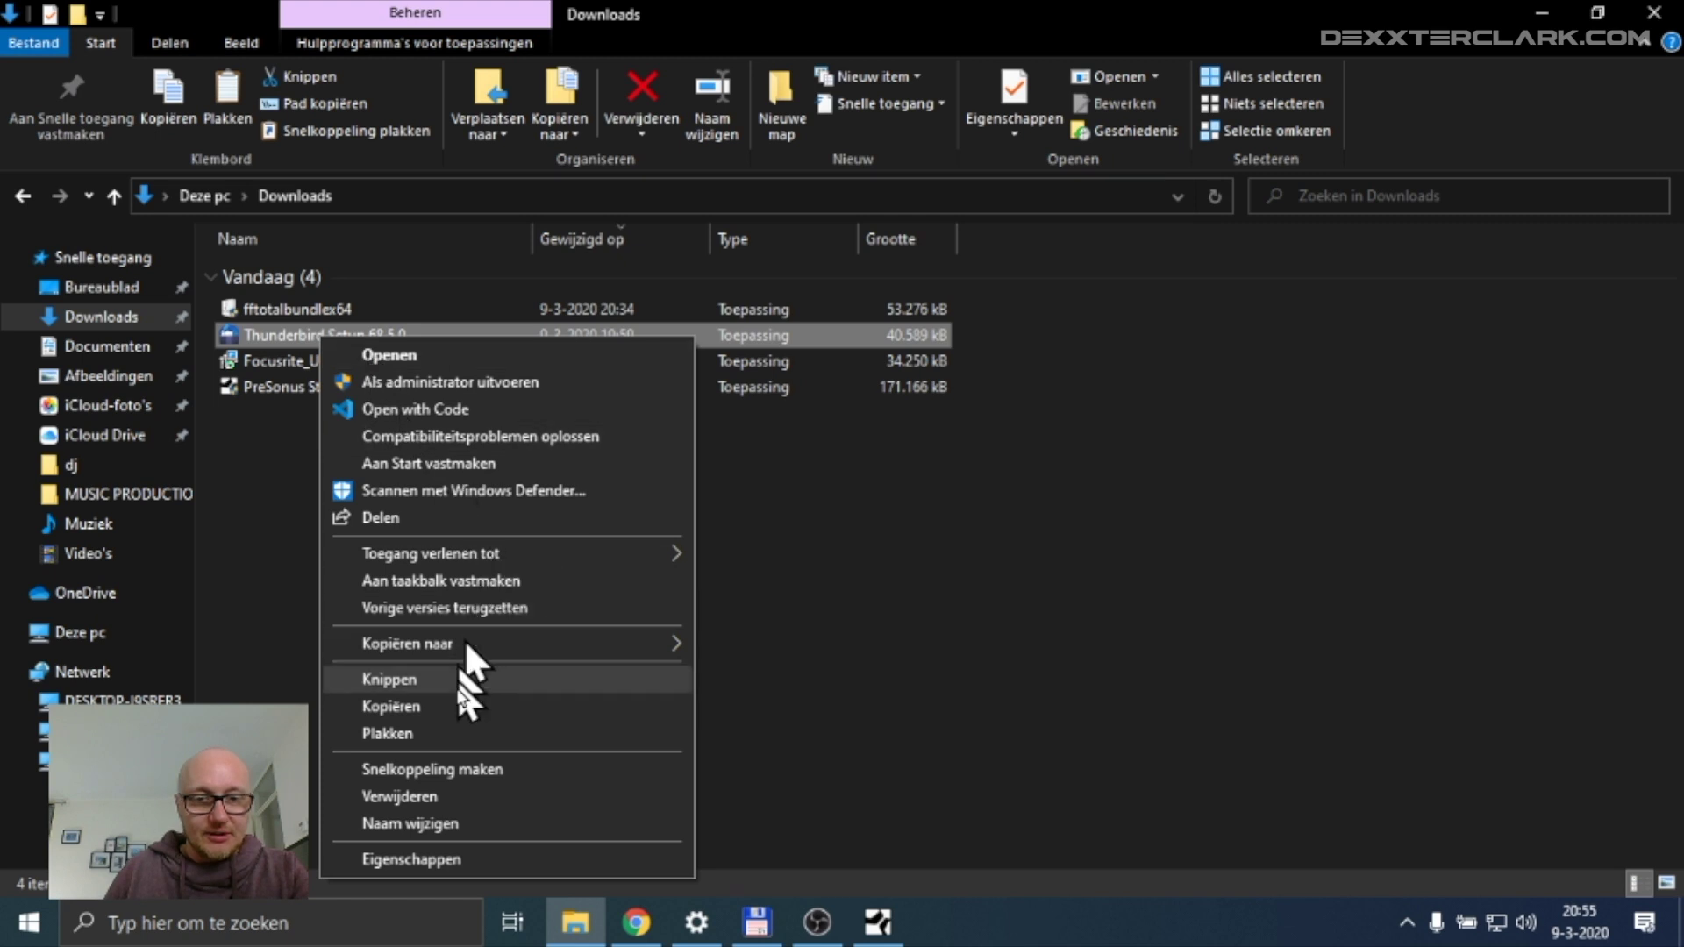
left_click(451, 709)
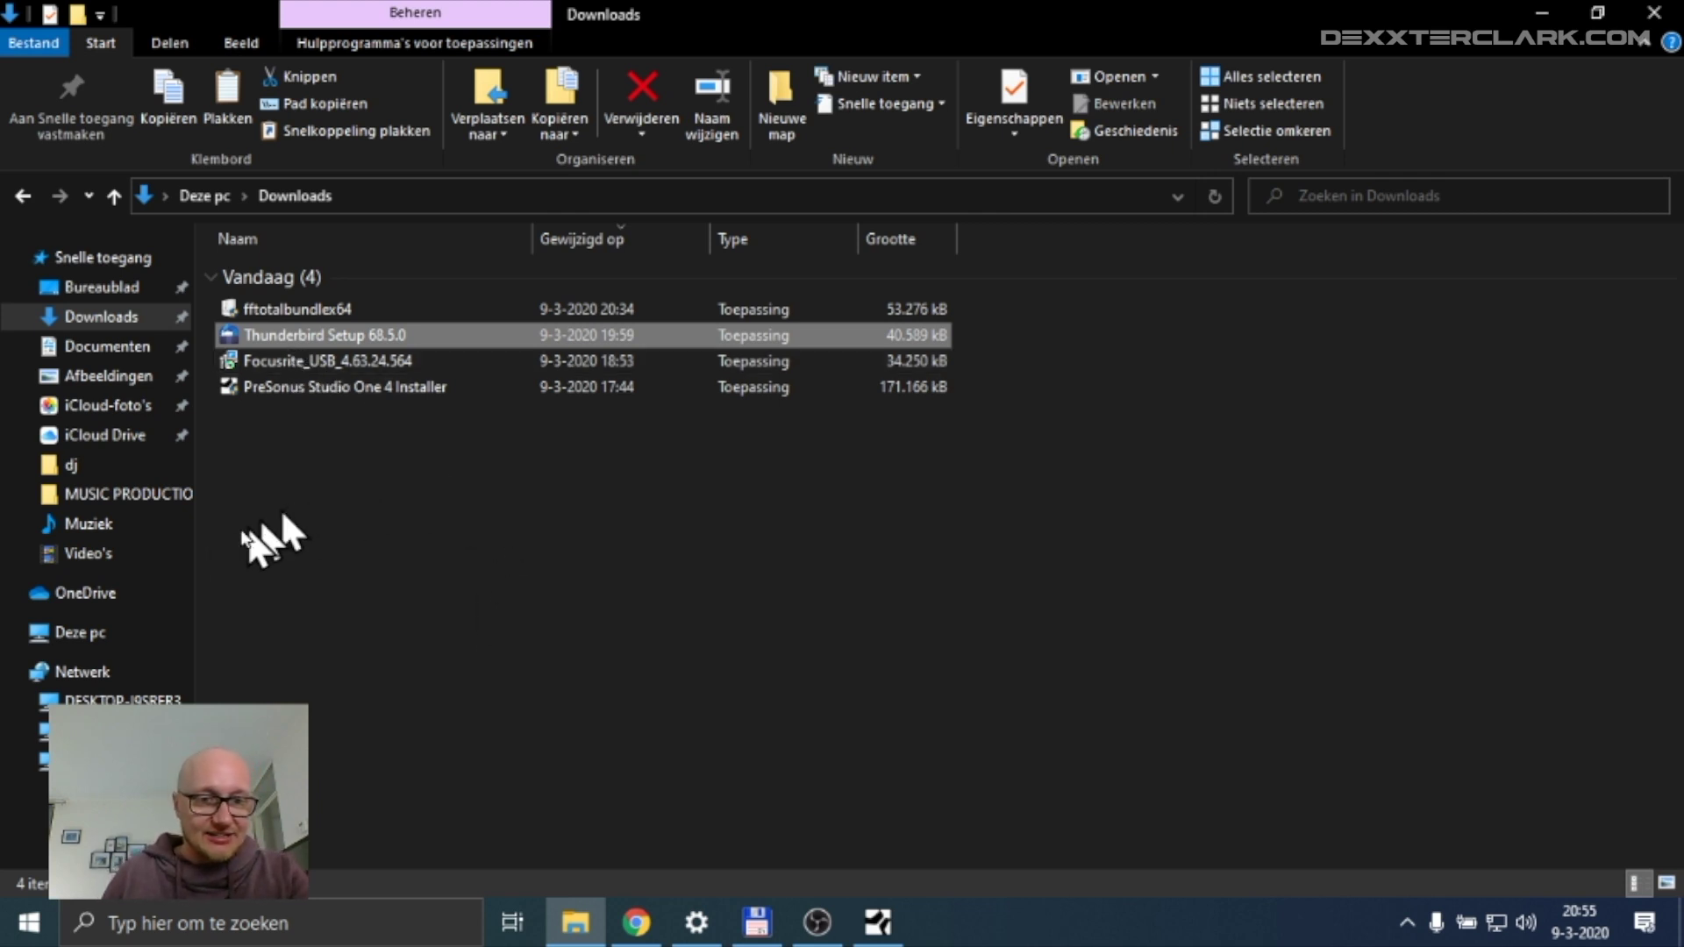
- Go from Deze pc through Lokale schijf (C:) and Program Files into Vstplugins
left_click(76, 636)
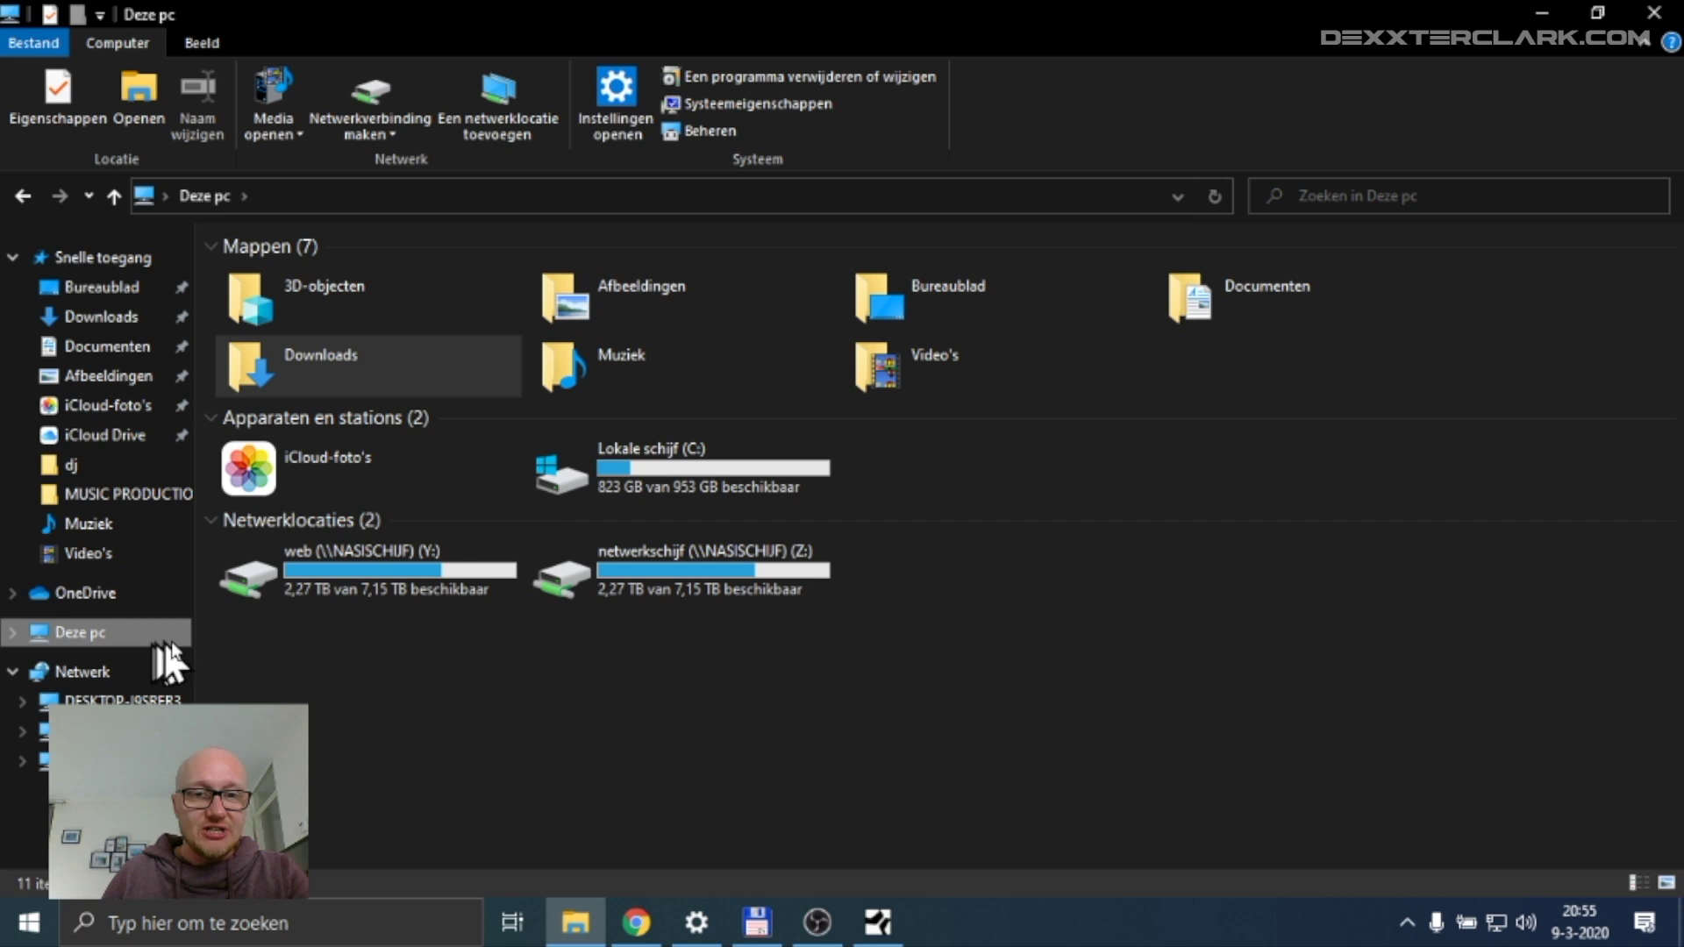
double_click(709, 478)
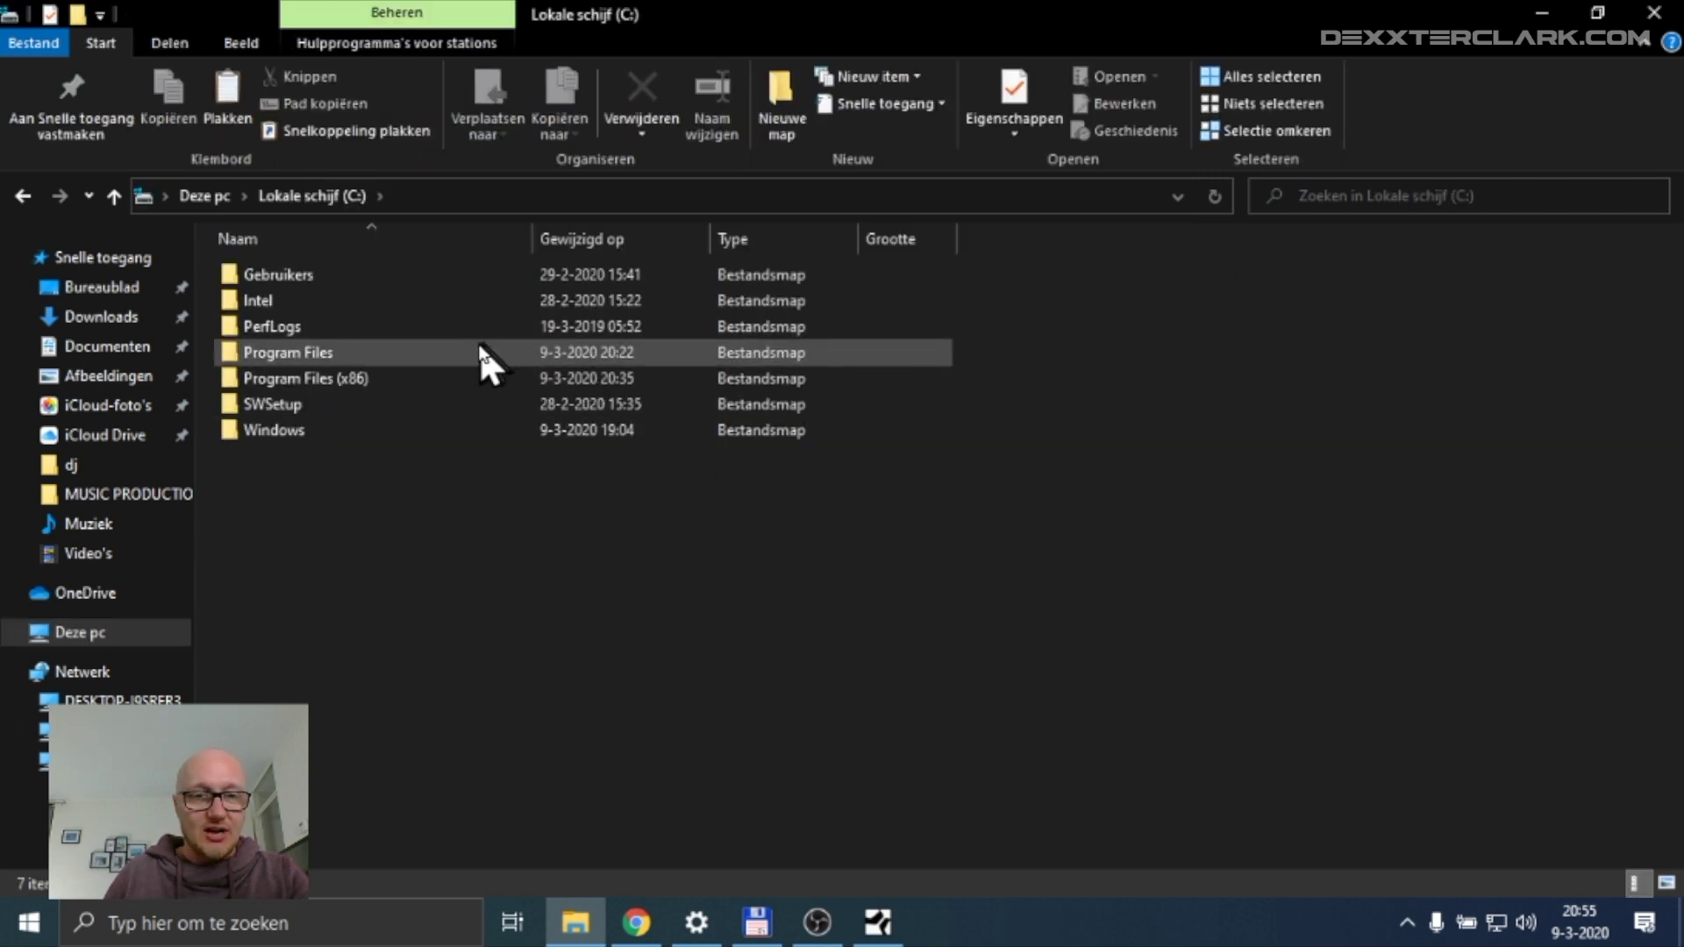
double_click(329, 355)
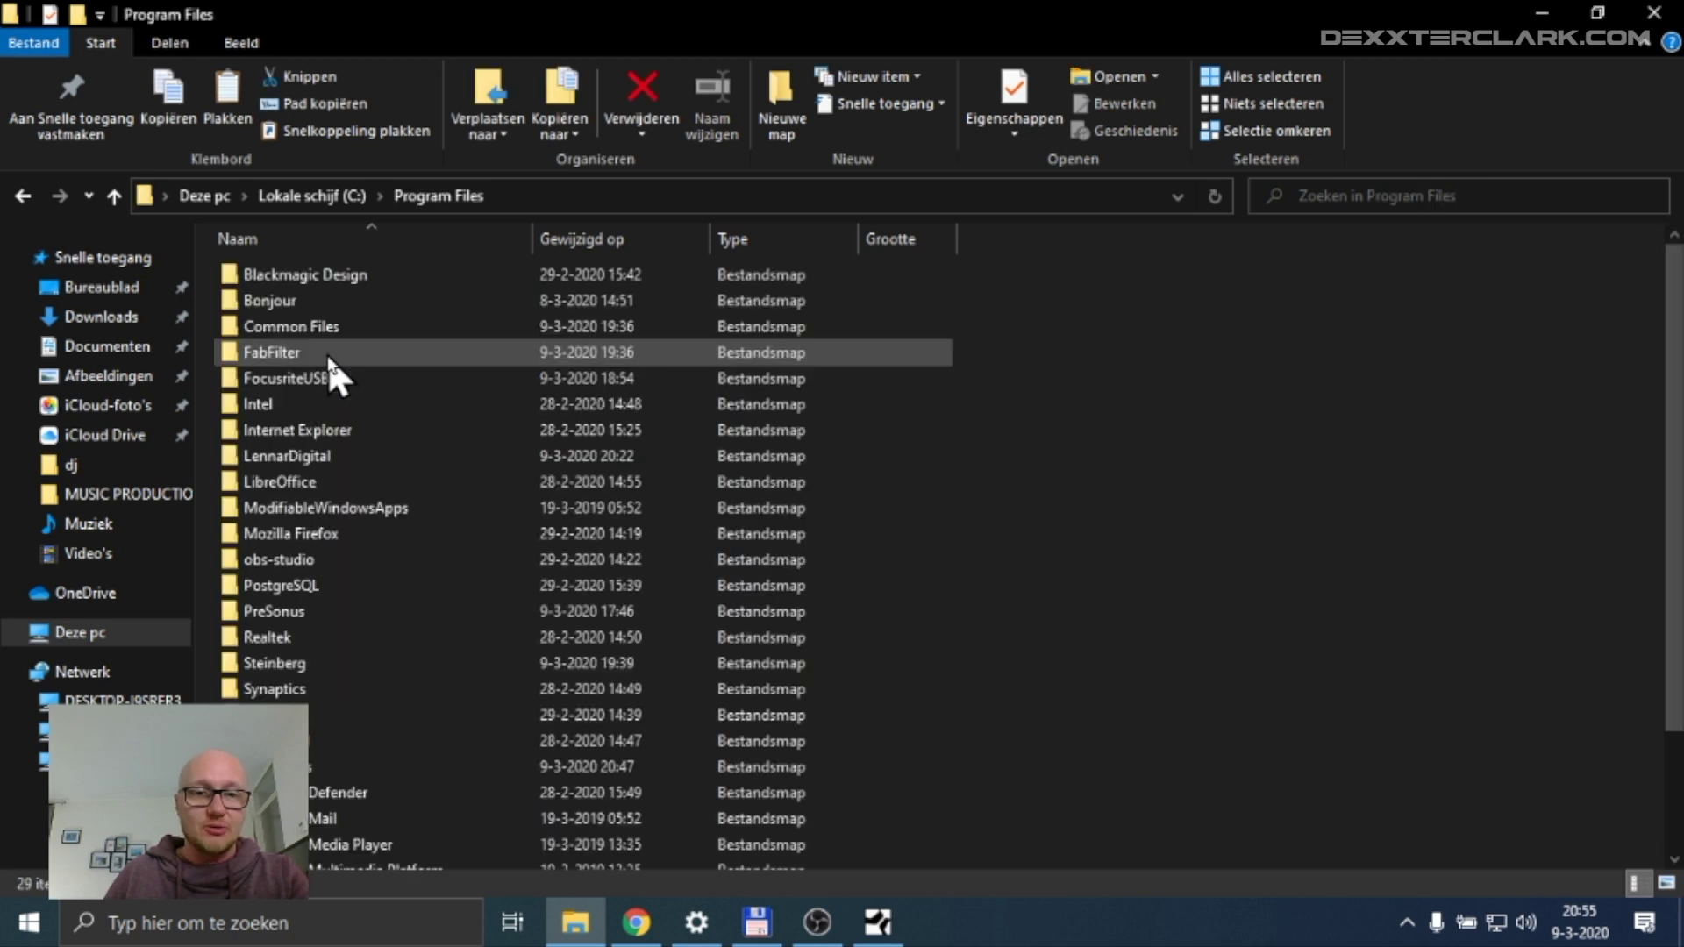
scroll(399, 603, "down", 2)
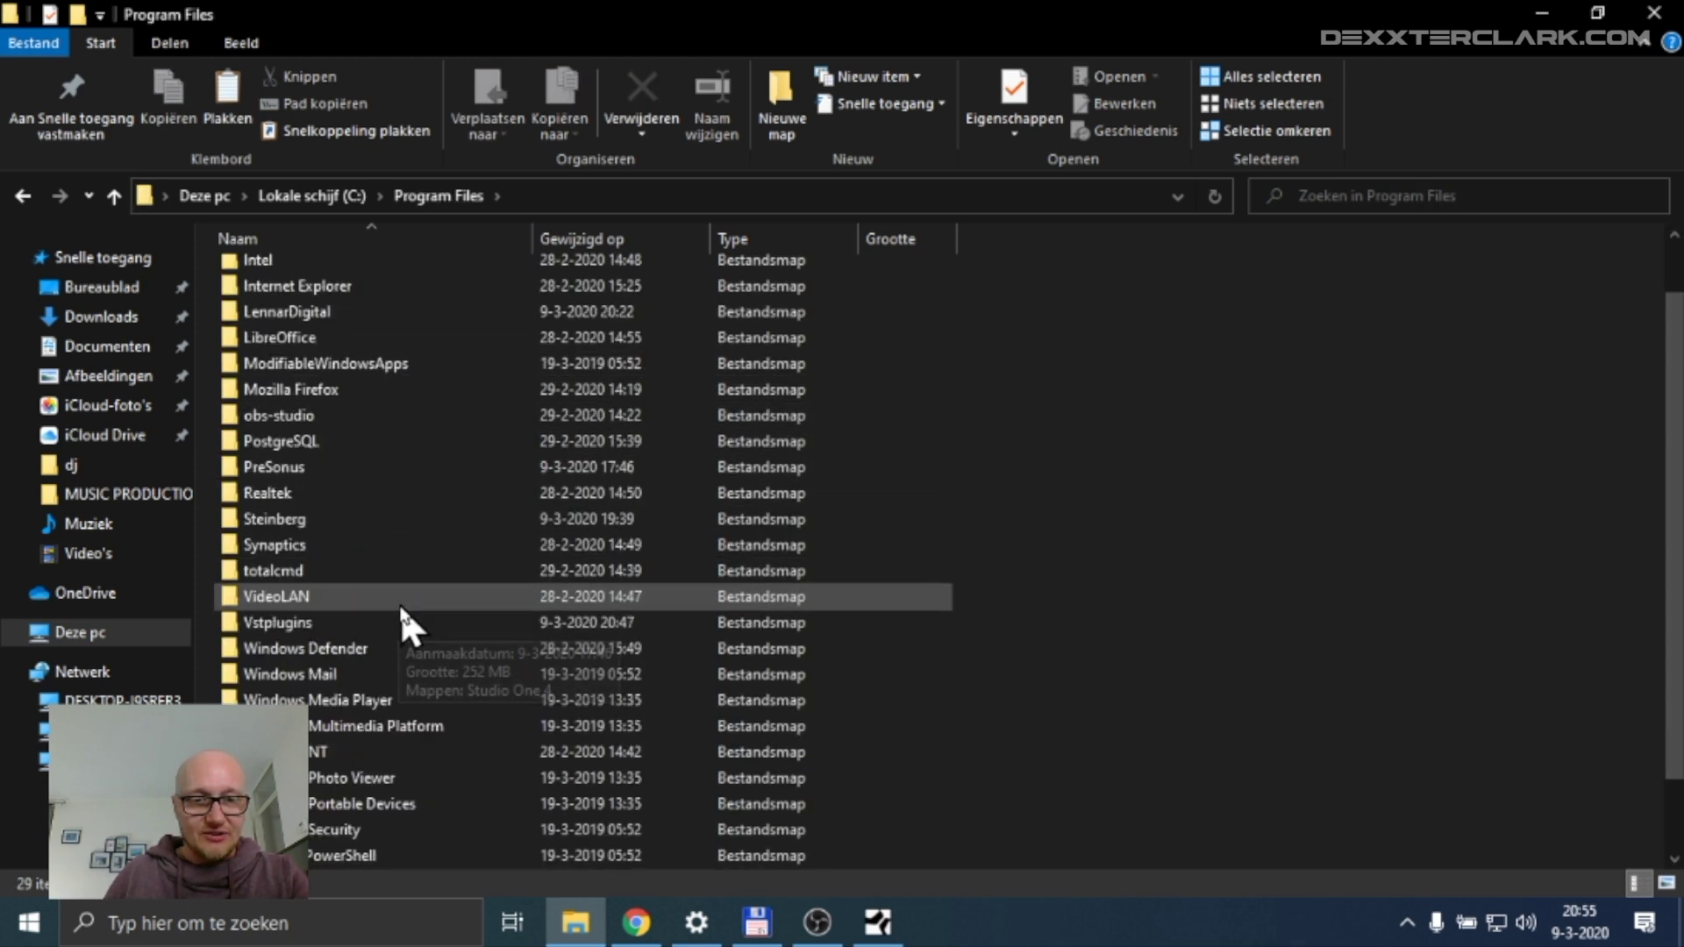
scroll(400, 765, "up", 2)
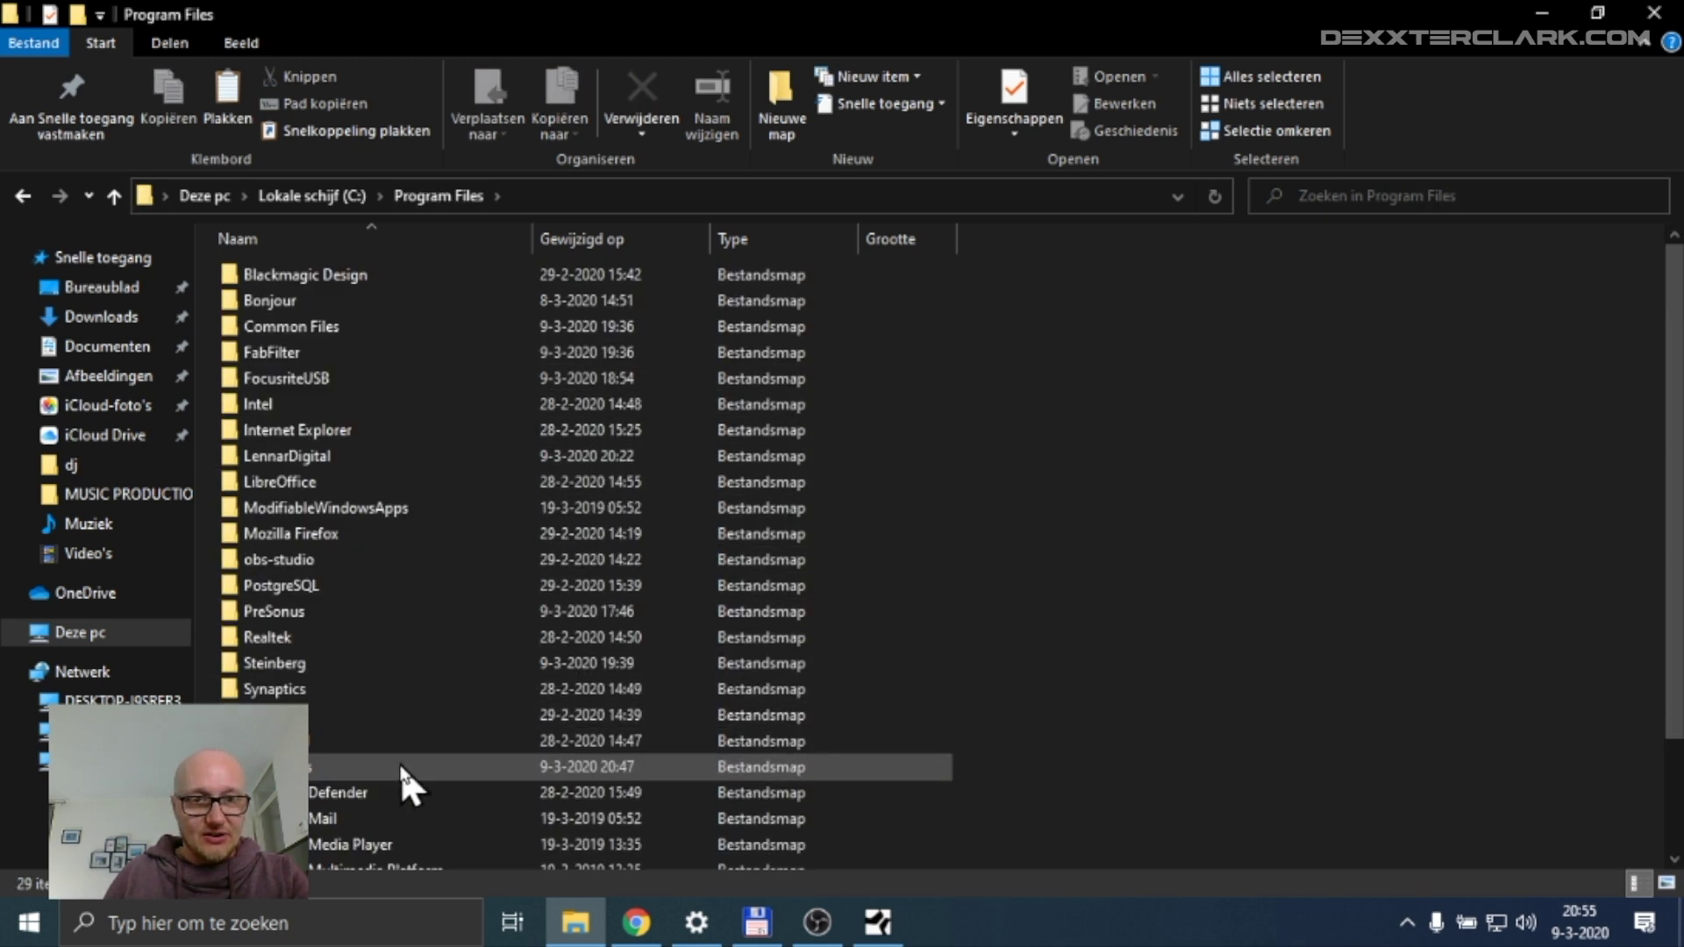
scroll(376, 583, "down", 2)
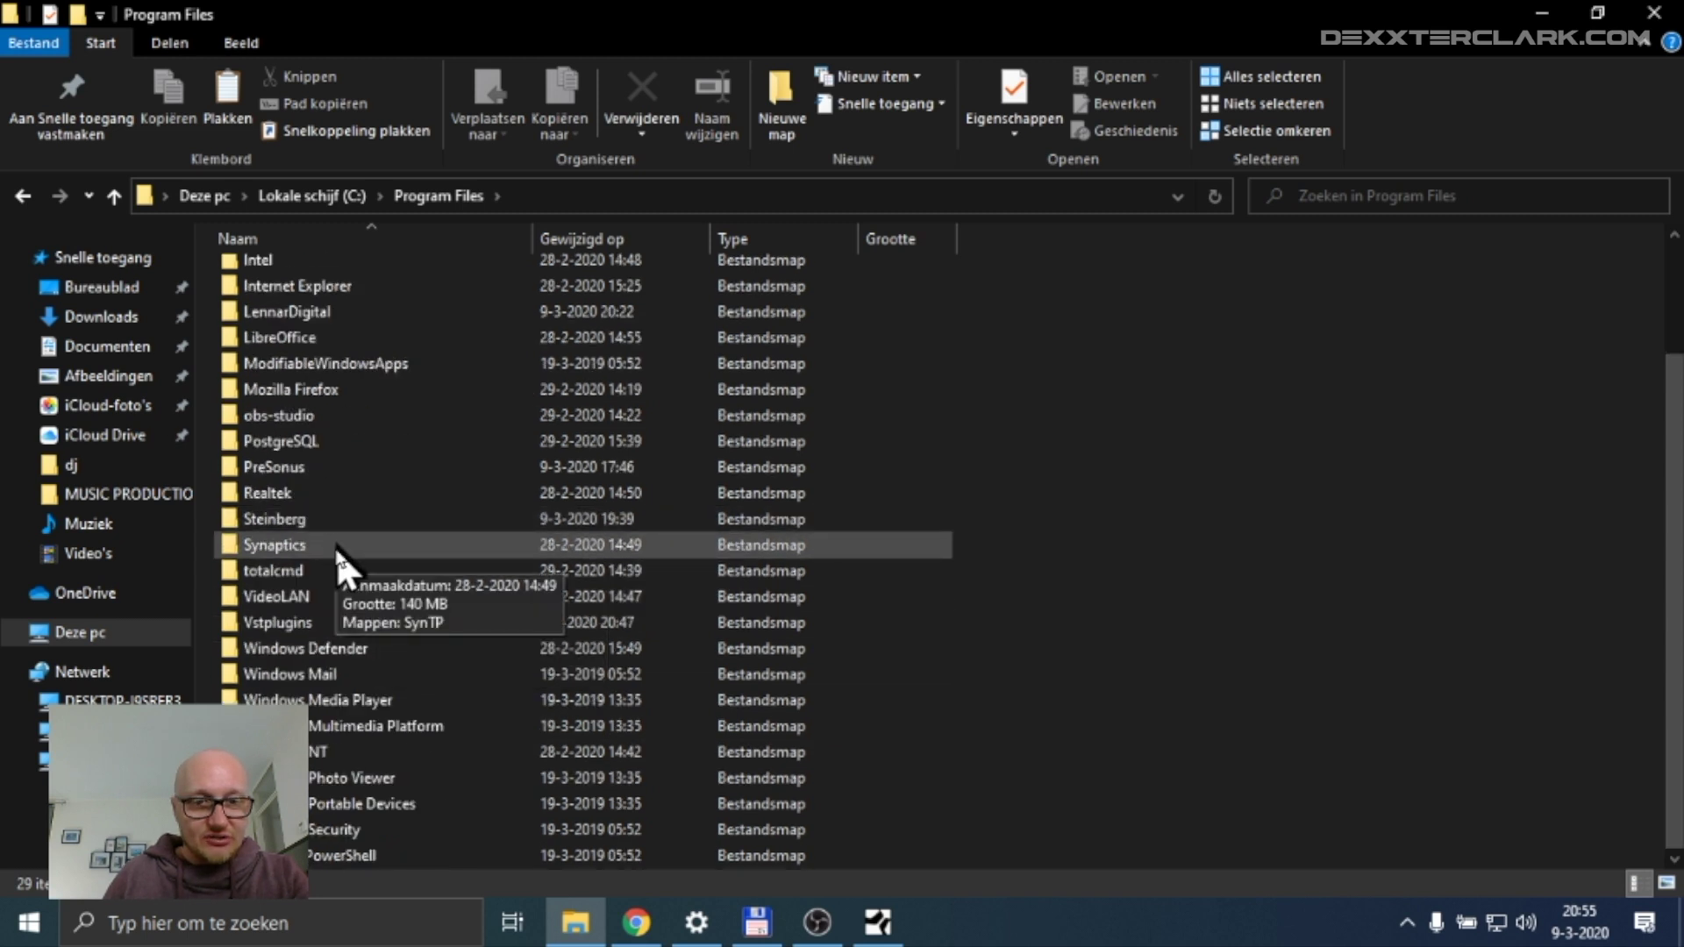
double_click(287, 623)
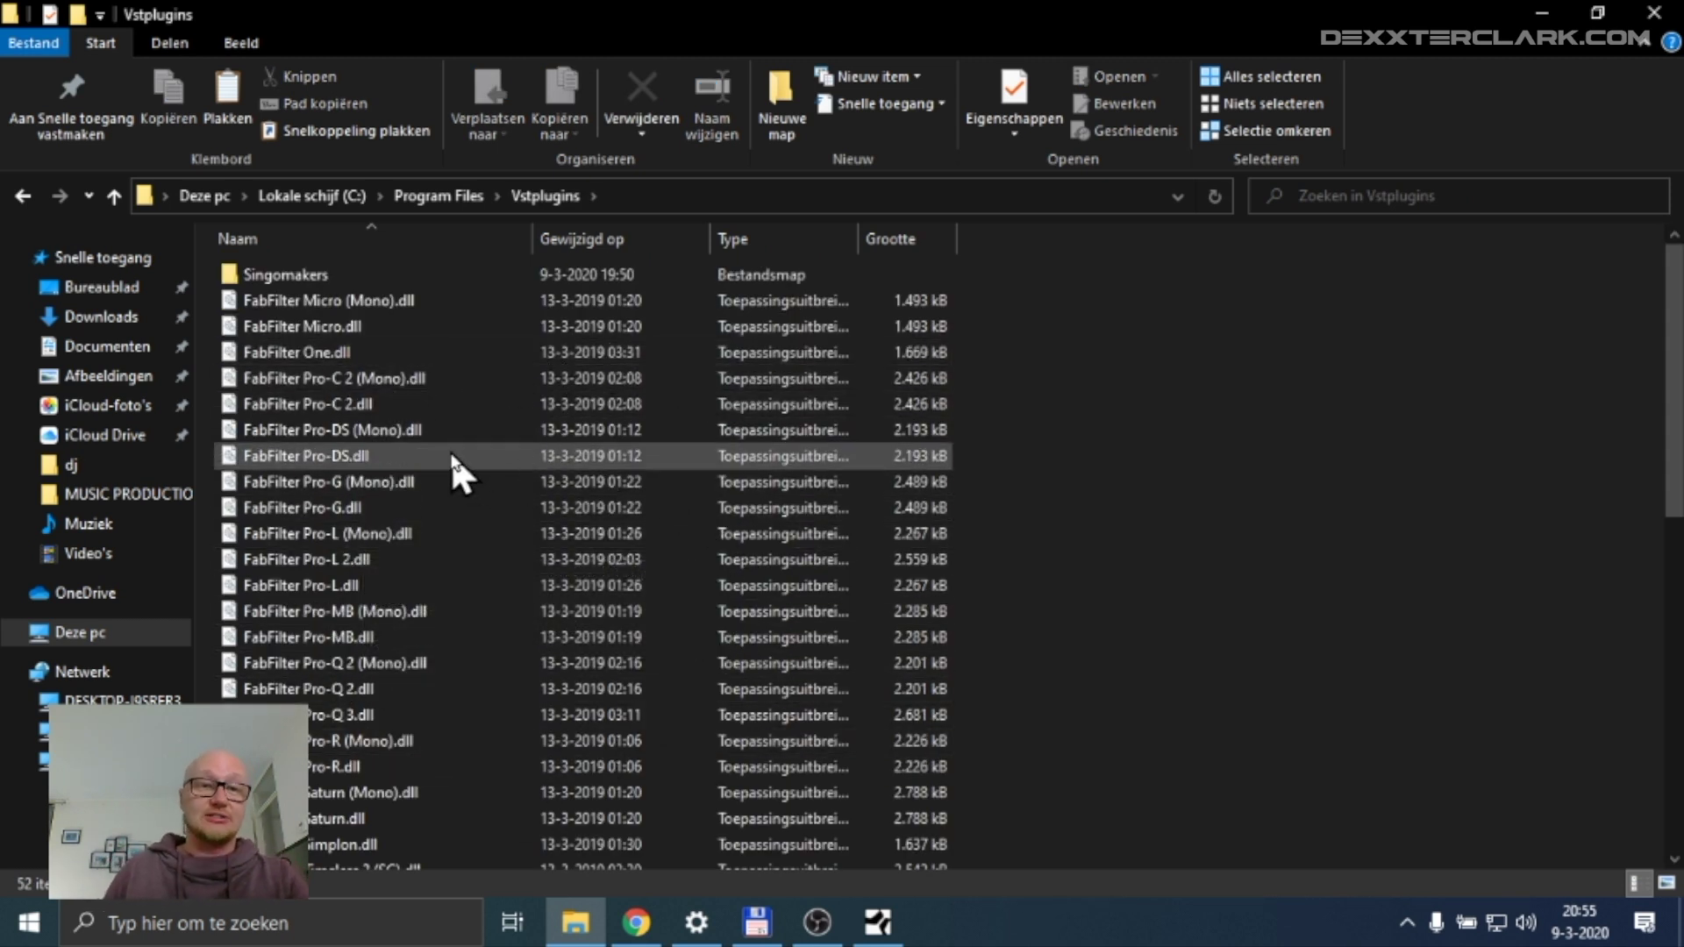
mouse_move(451, 451)
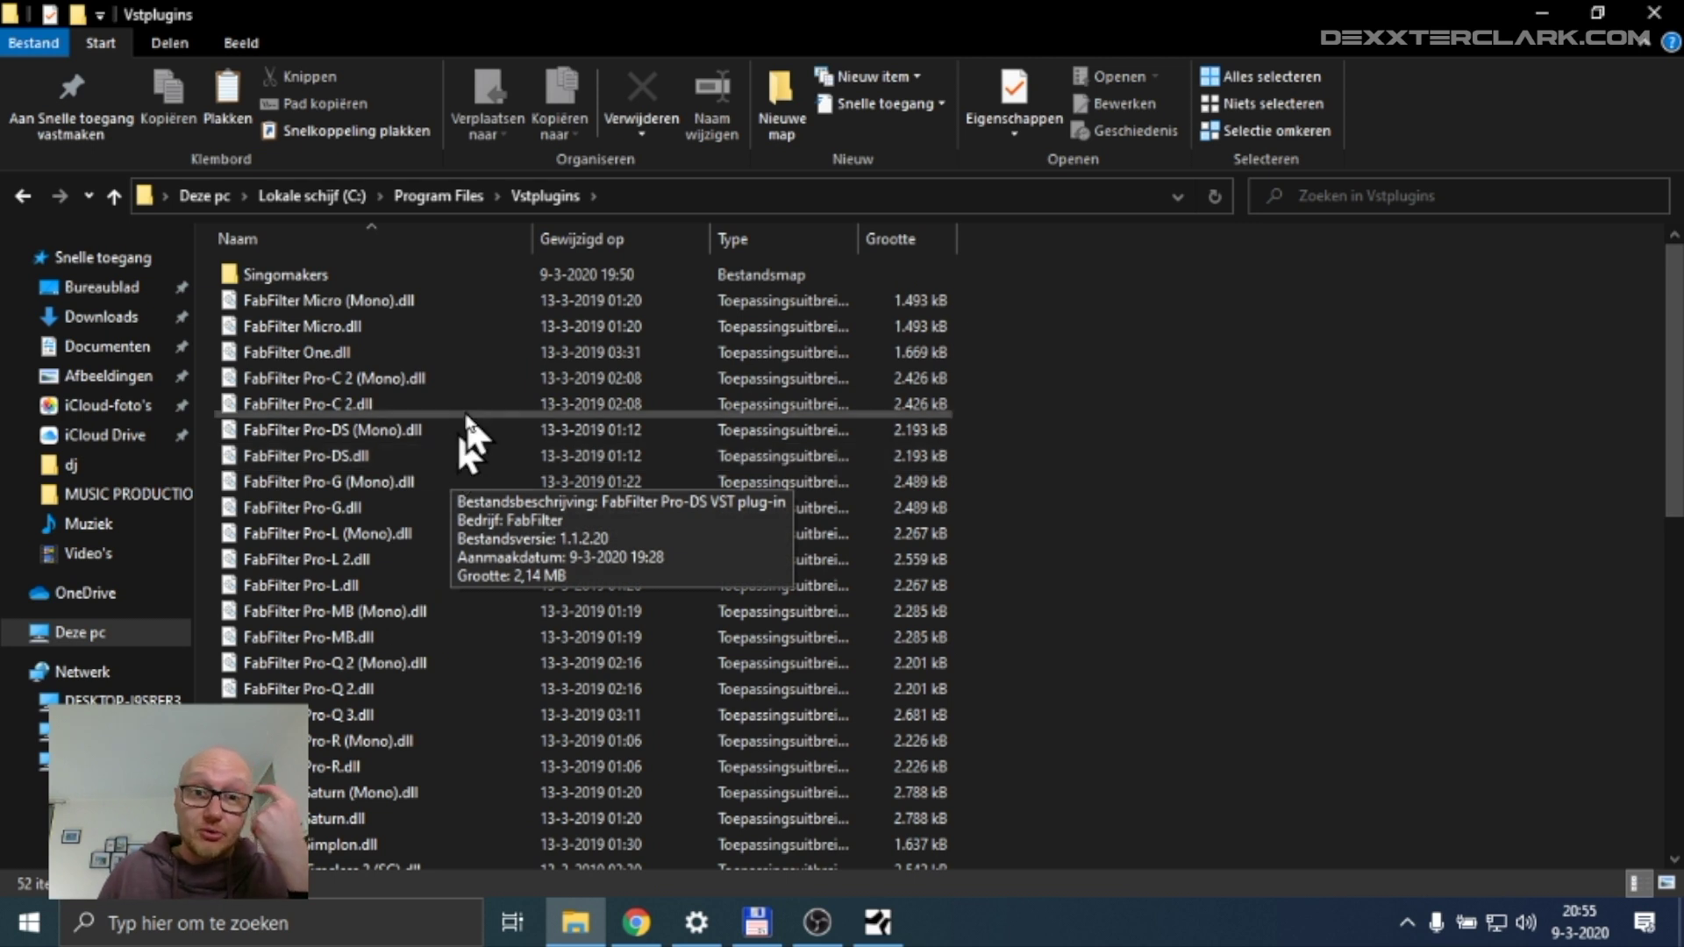
mouse_move(419, 302)
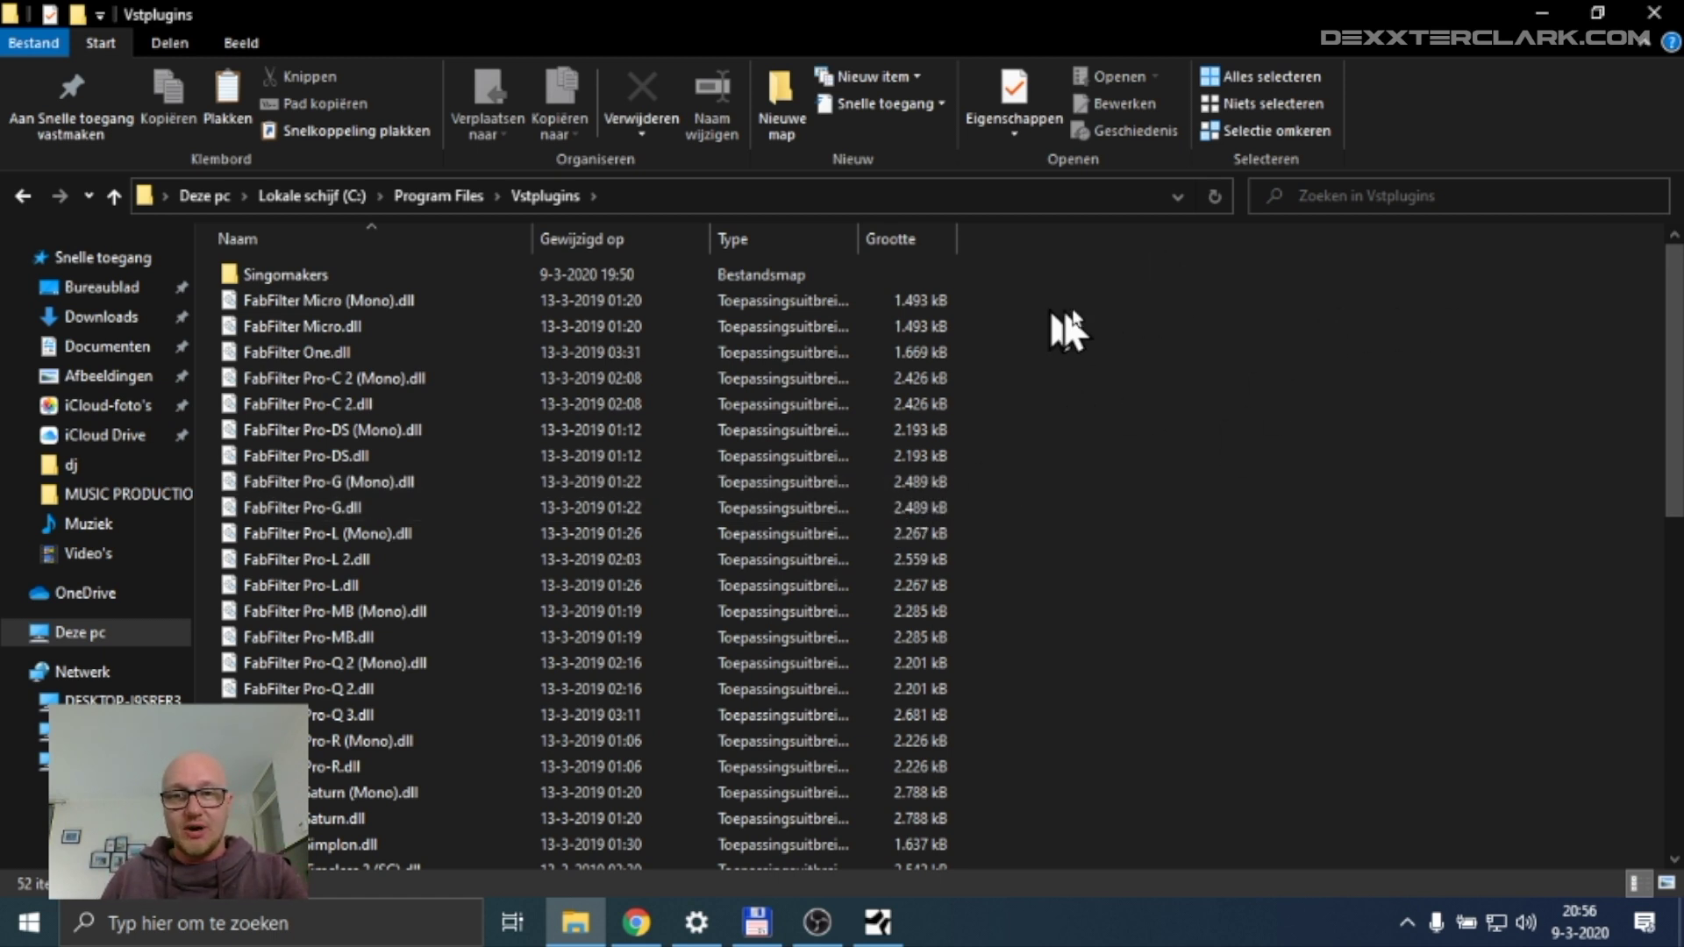
- Paste Thunderbird Setup 68.5.0 into Vstplugins, approving administrator access with Doorgaan
right_click(1084, 292)
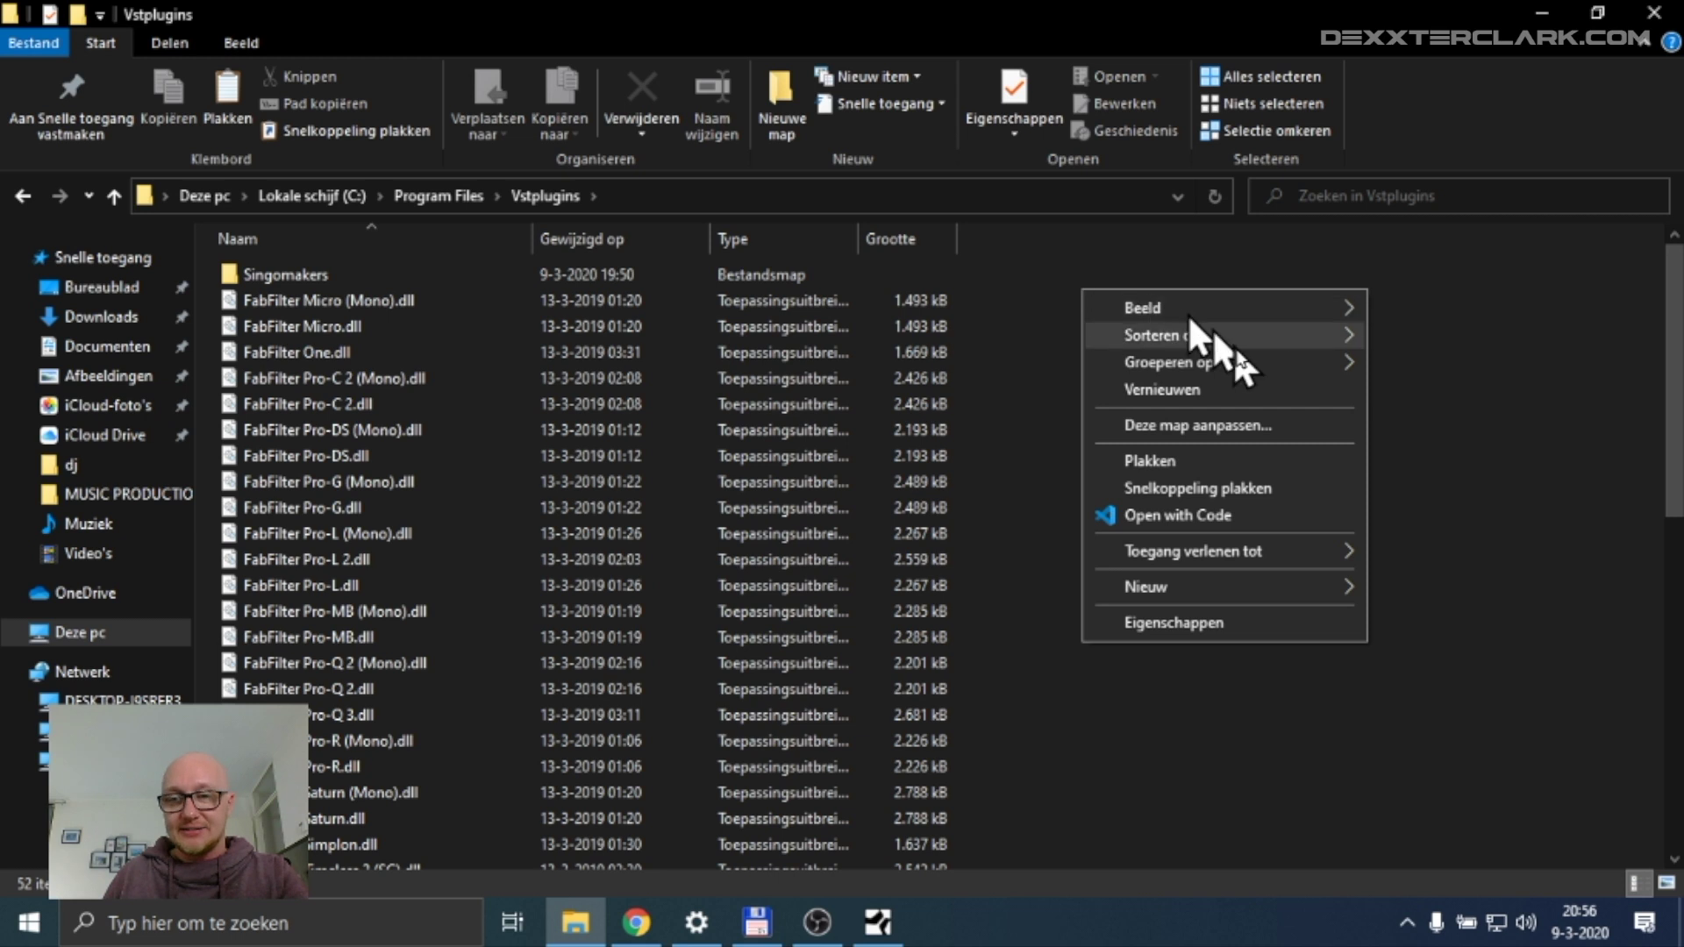
left_click(1265, 460)
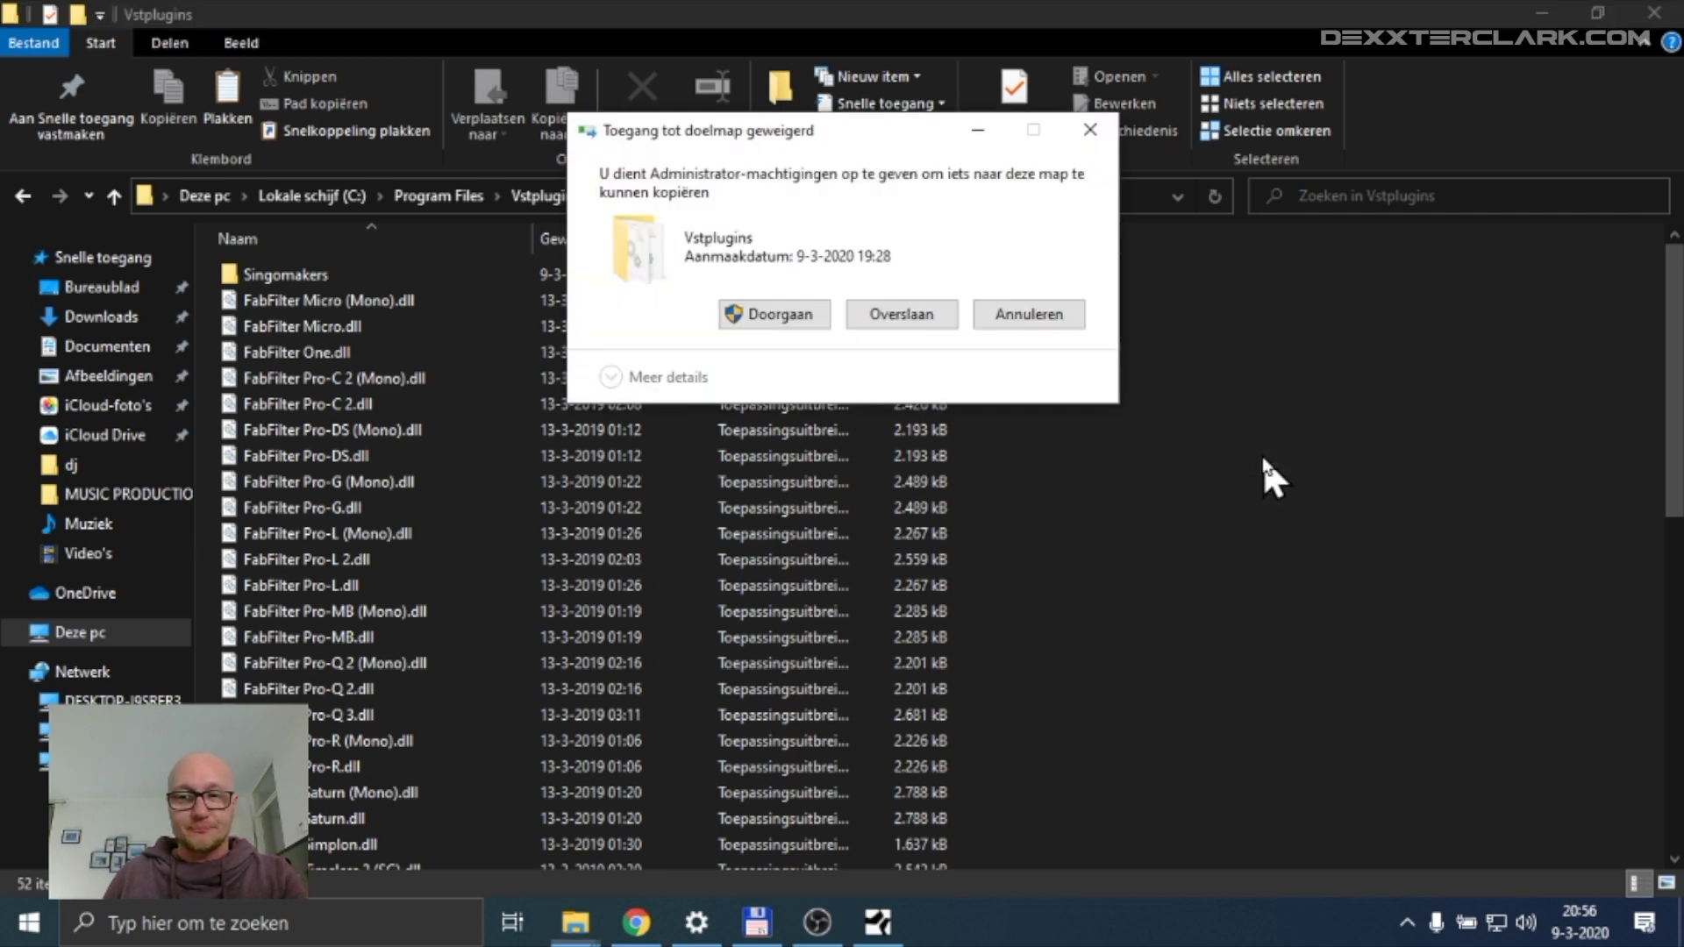
left_click(783, 318)
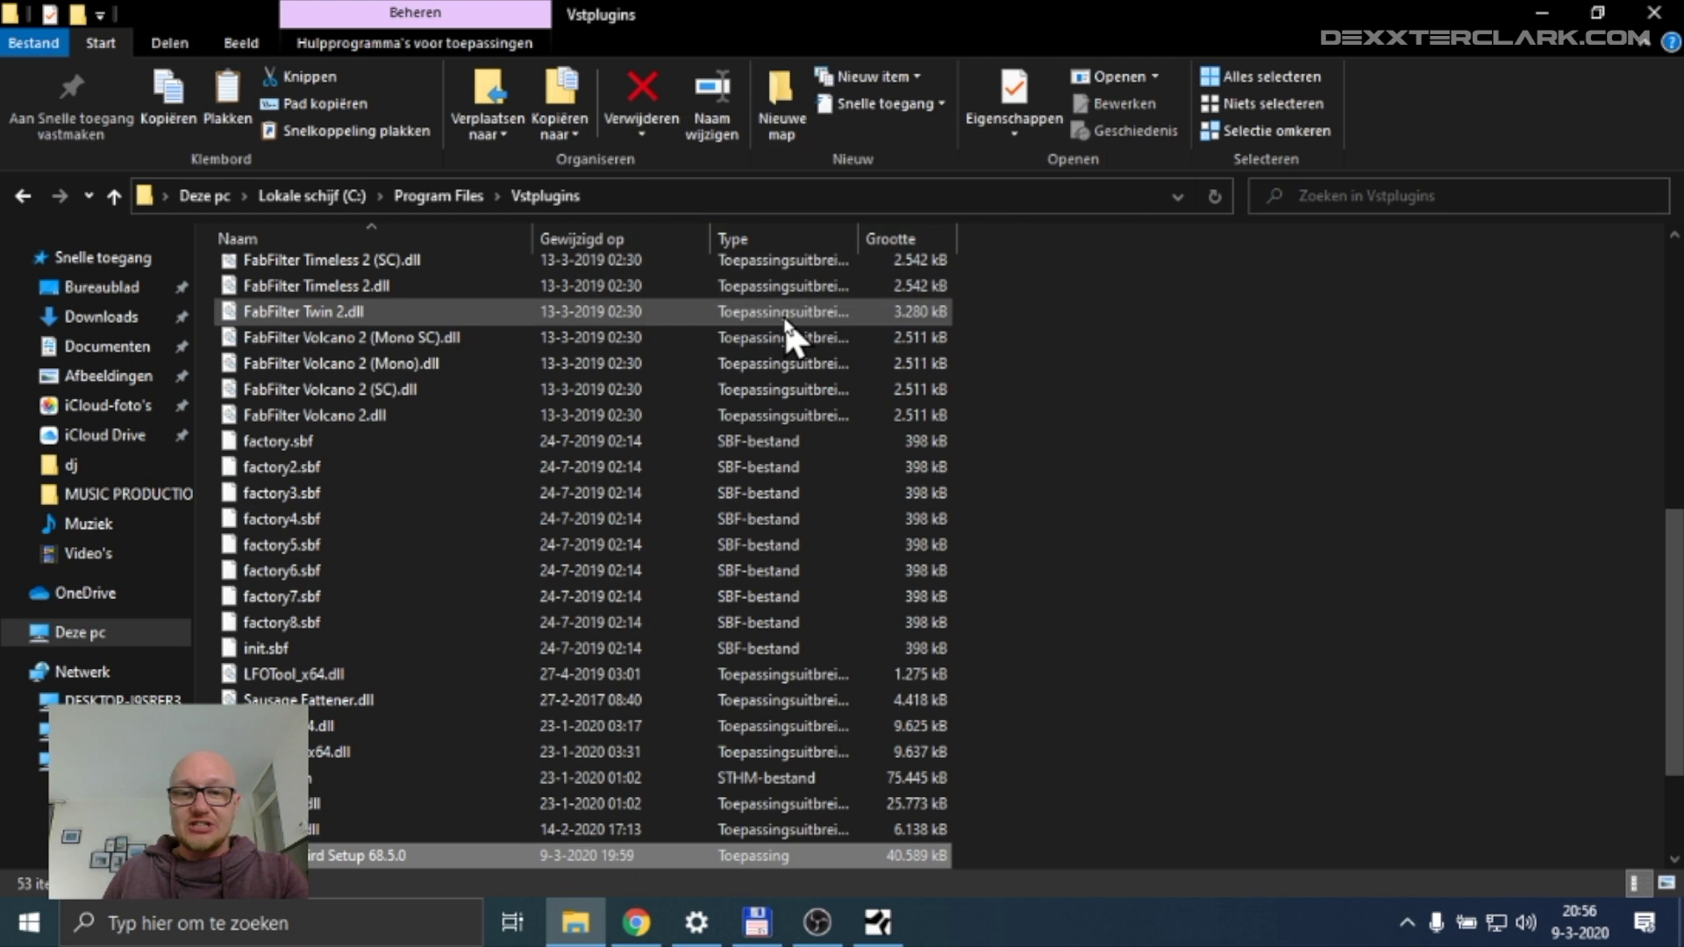
scroll(784, 486, "down", 2)
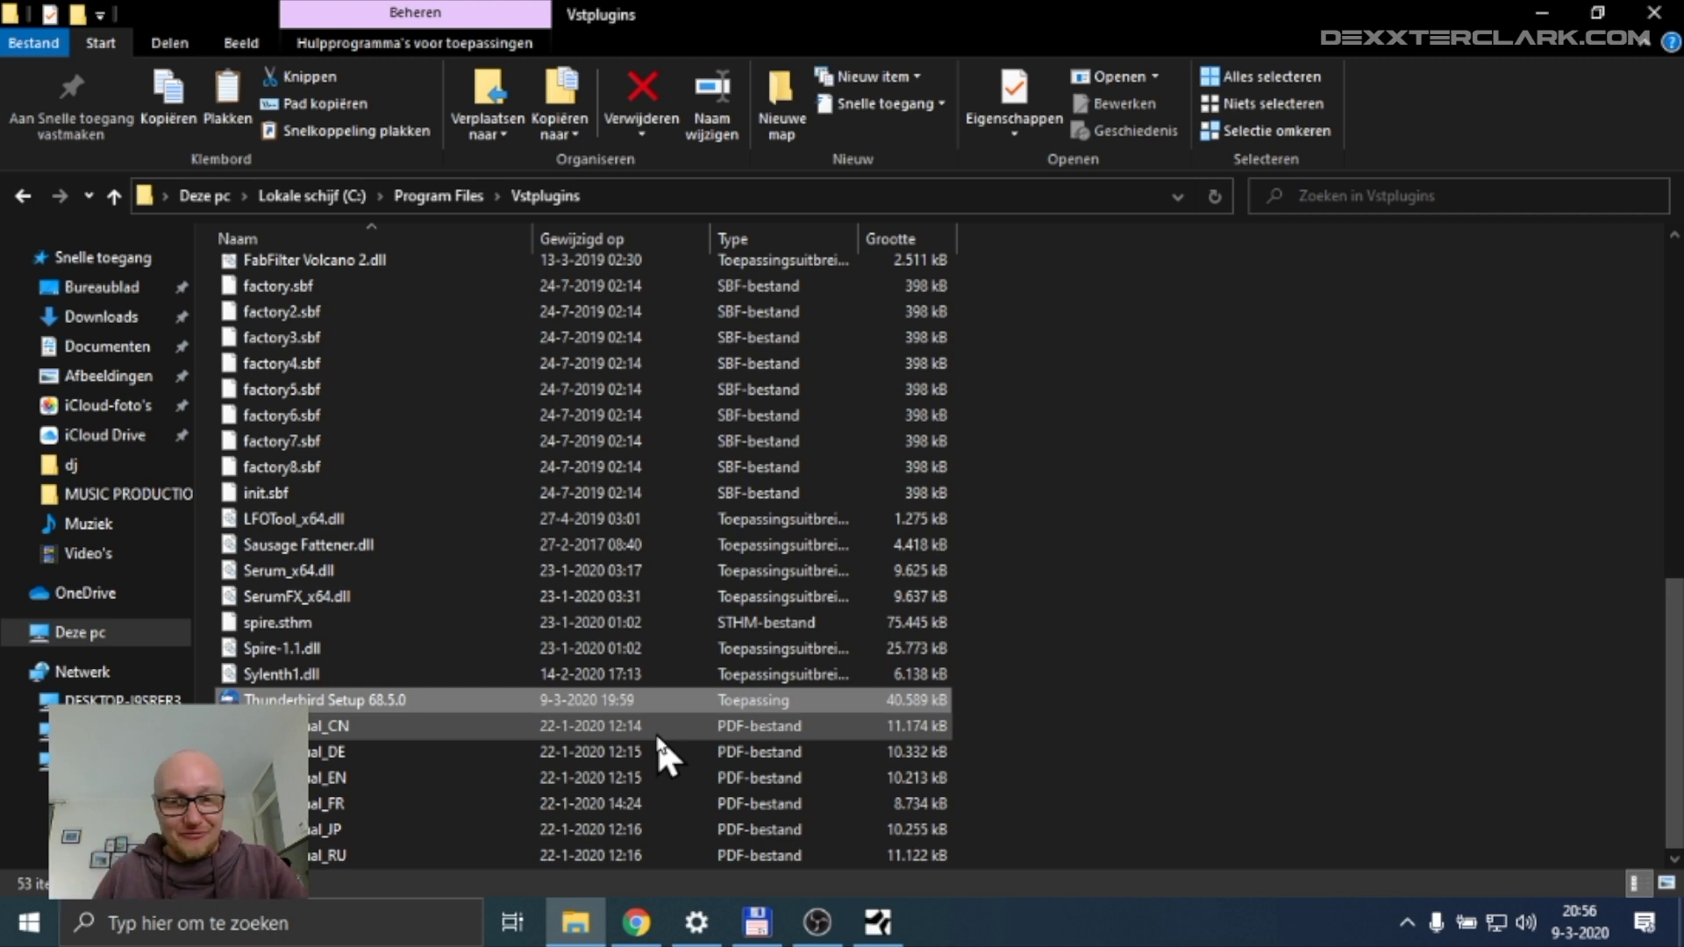
left_click(524, 699)
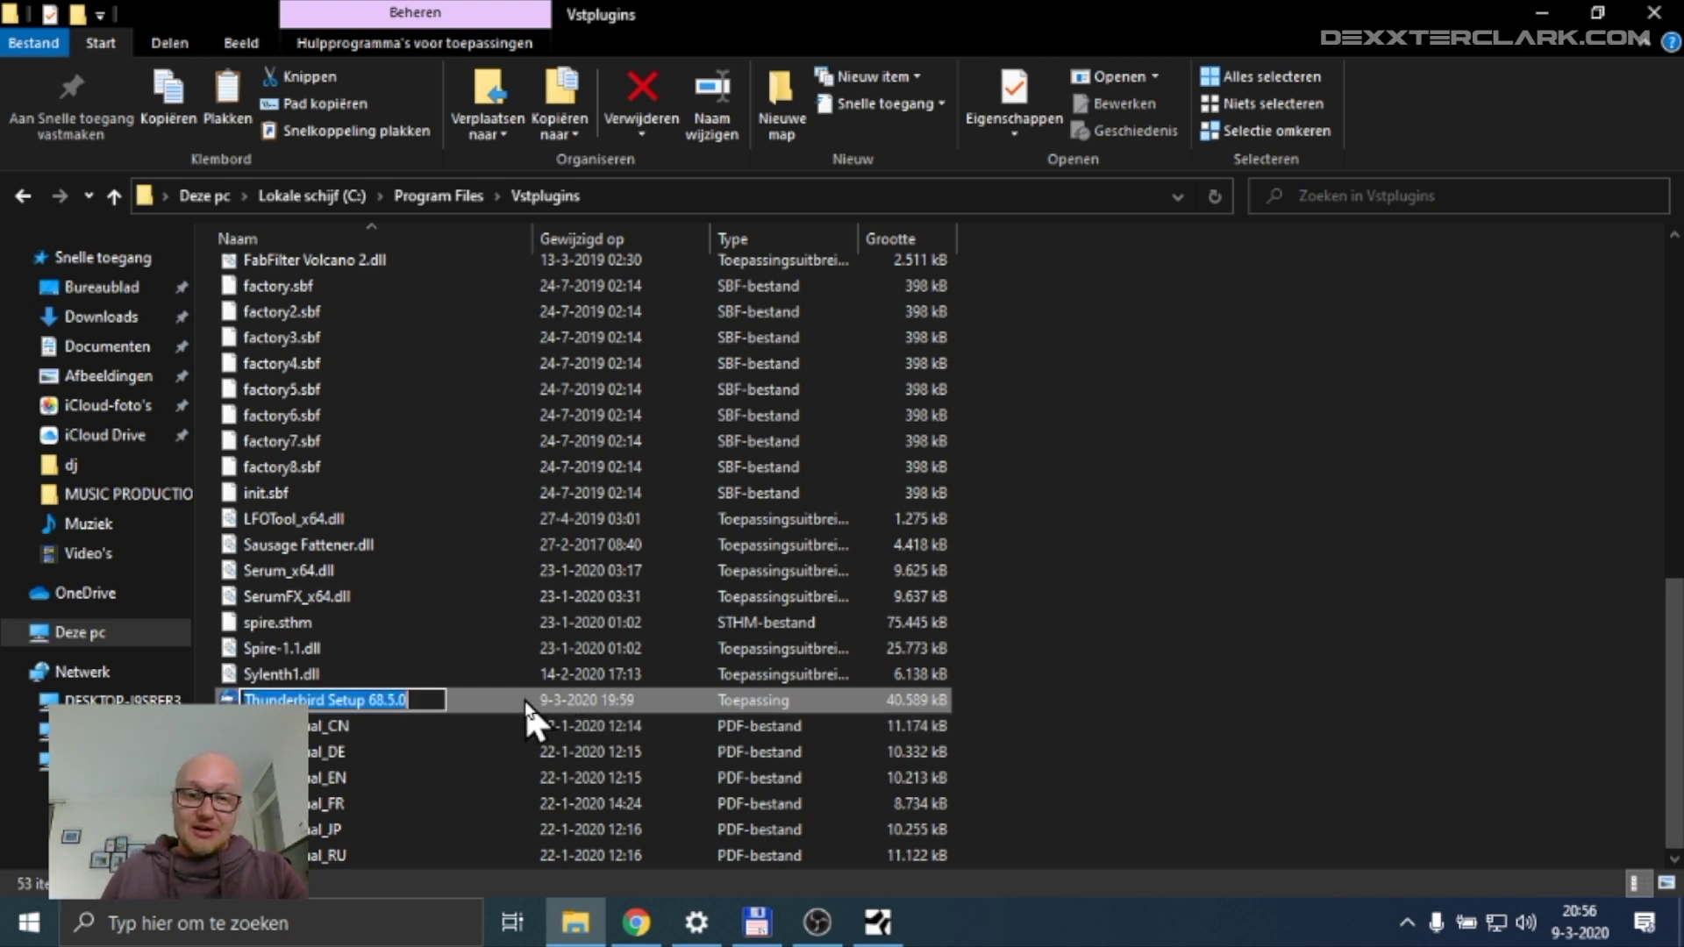
key("Escape")
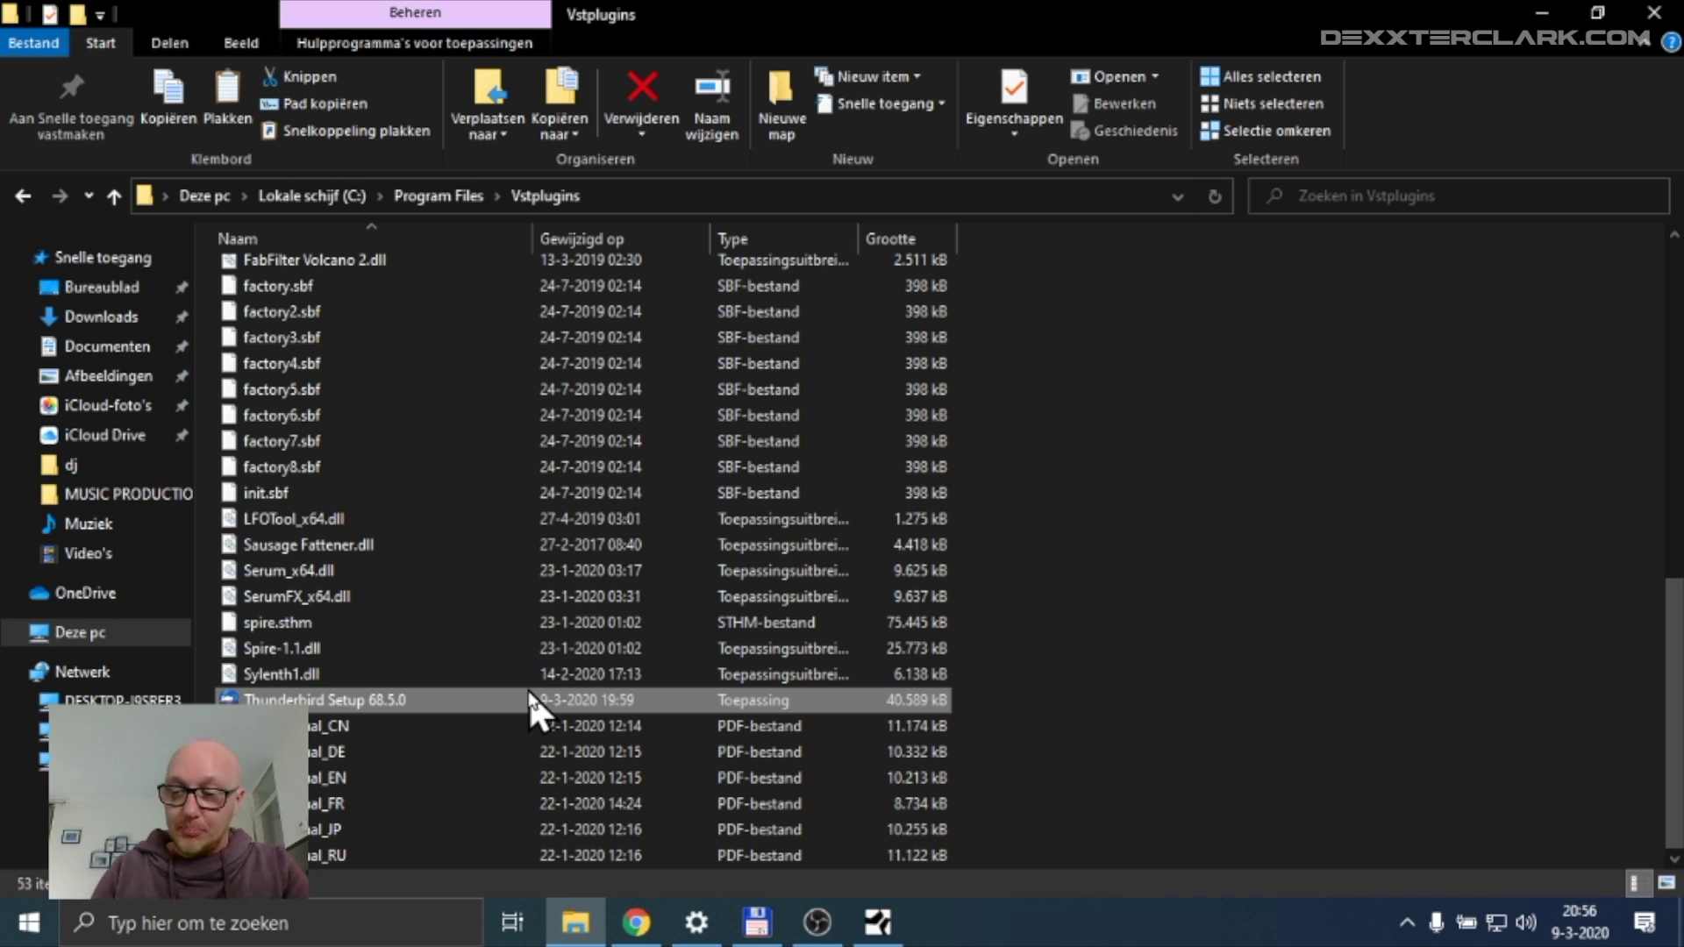
left_click(460, 700)
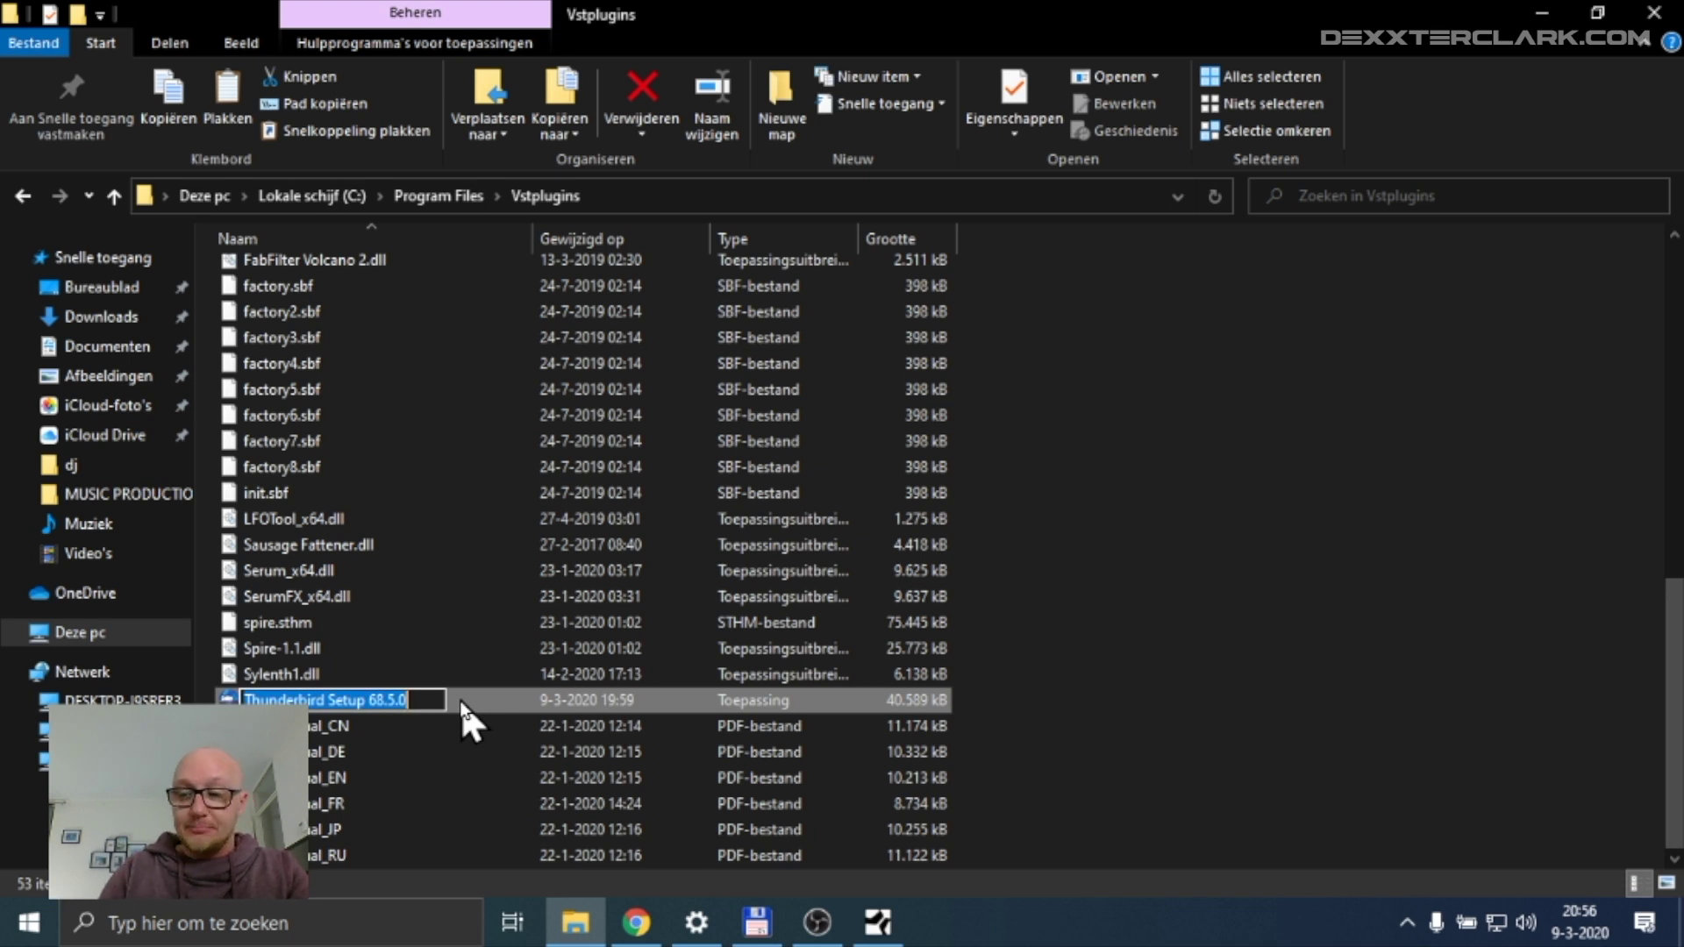
key("BackSpace")
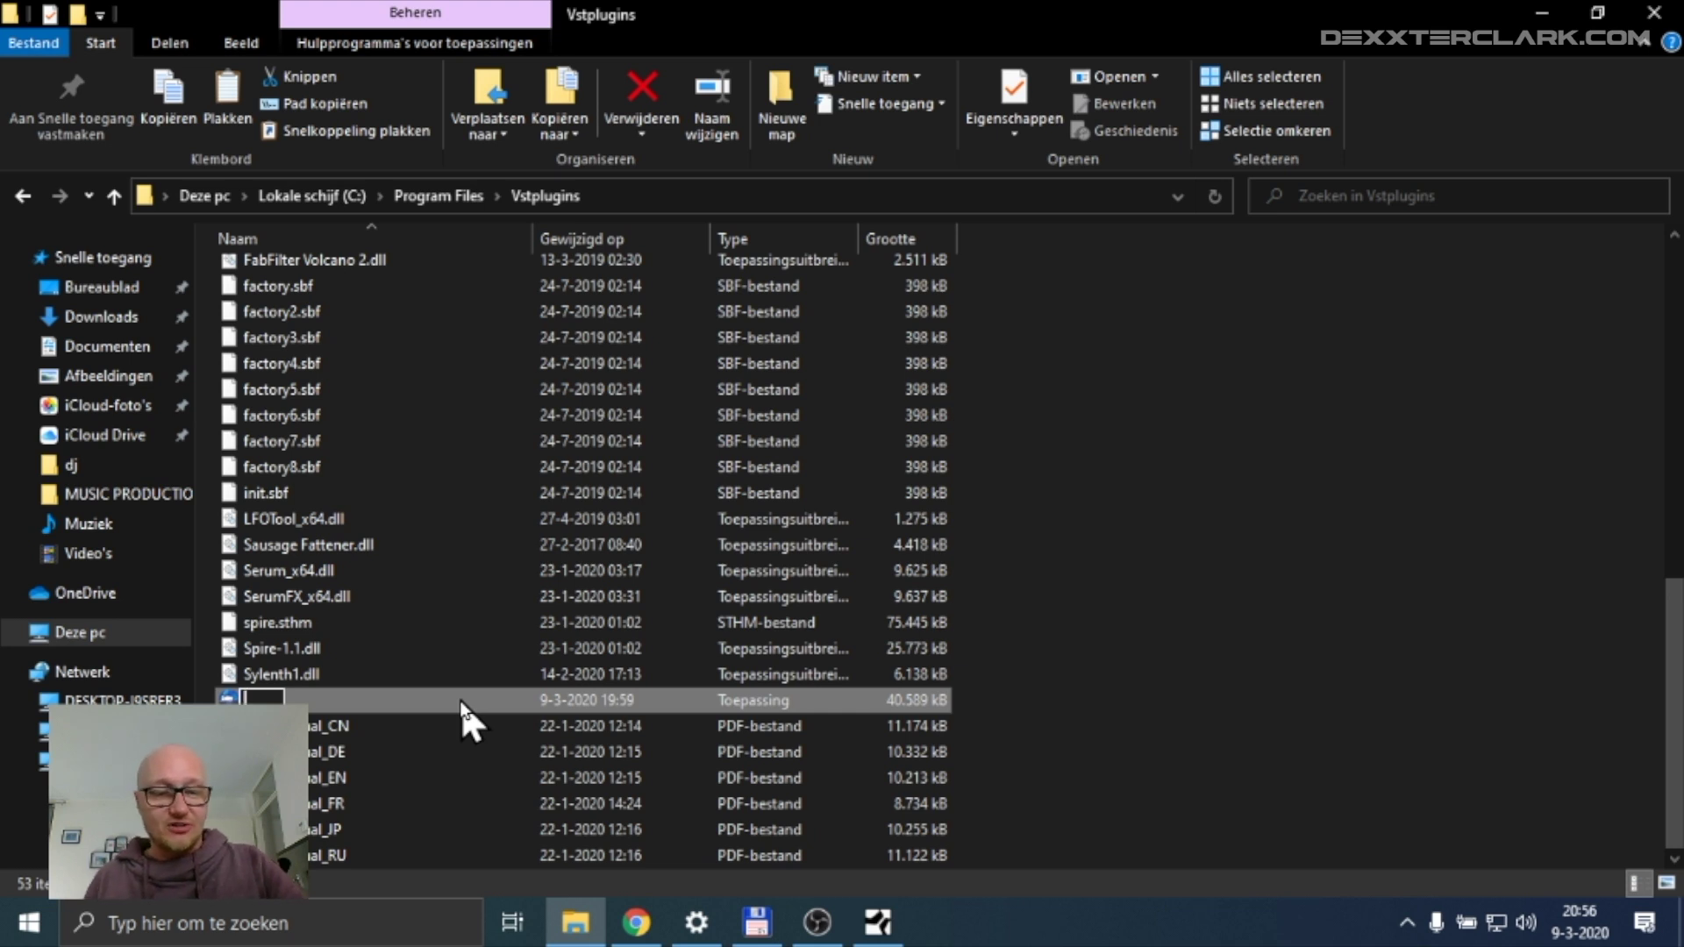
key("Escape")
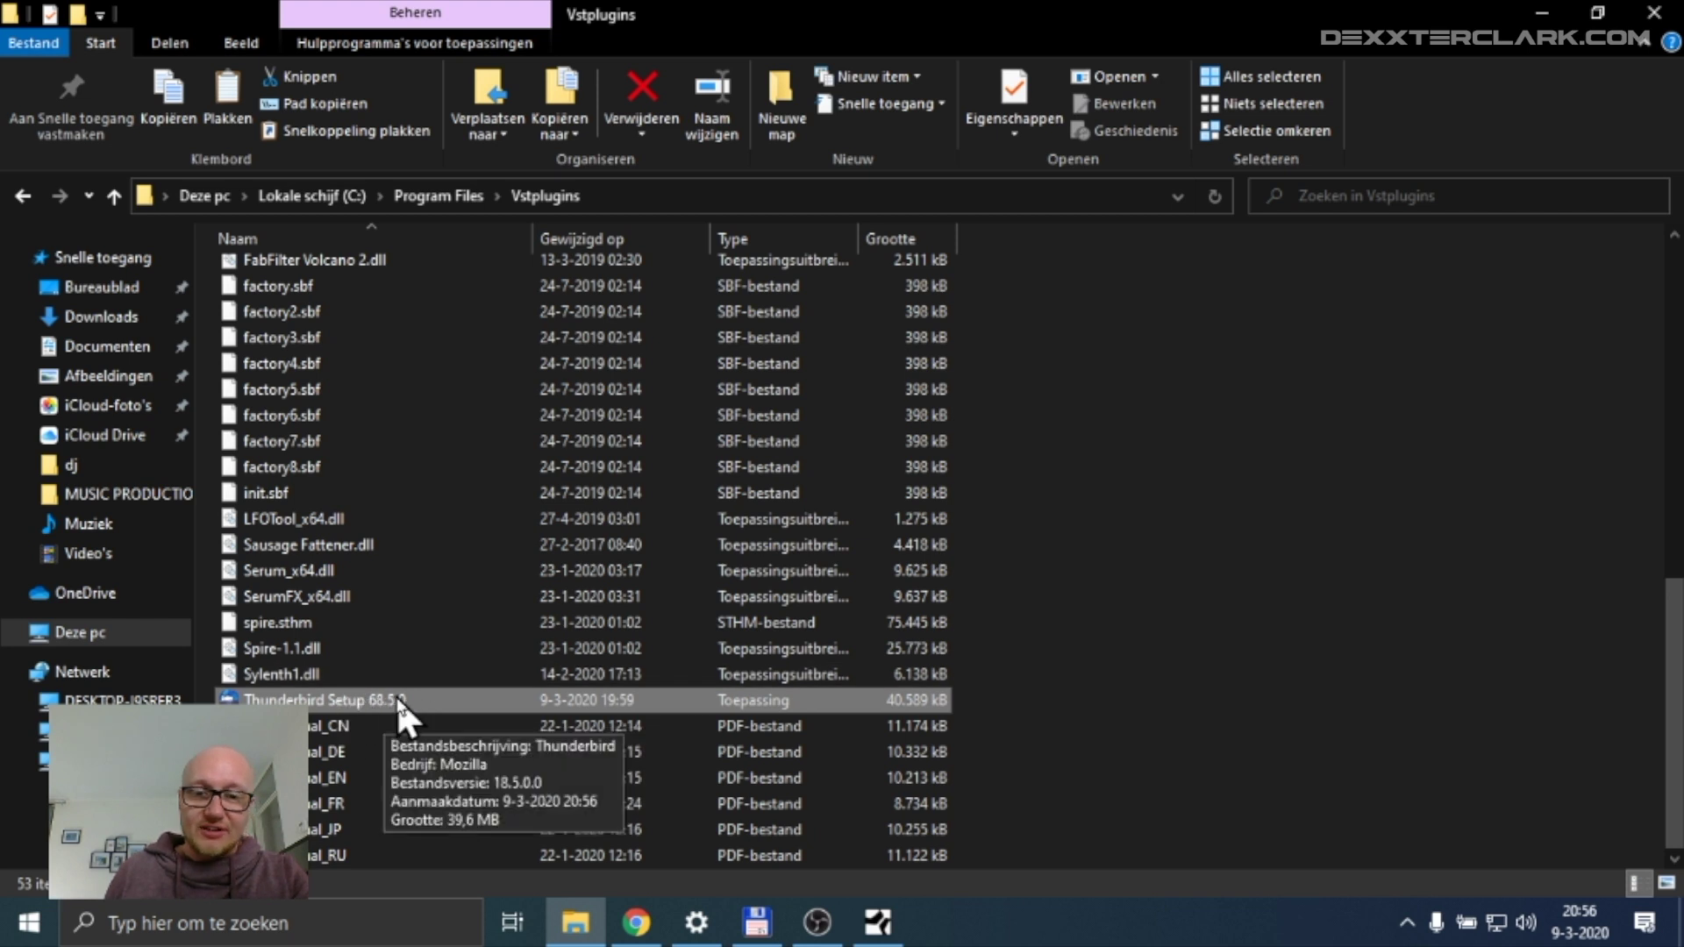
key("Delete")
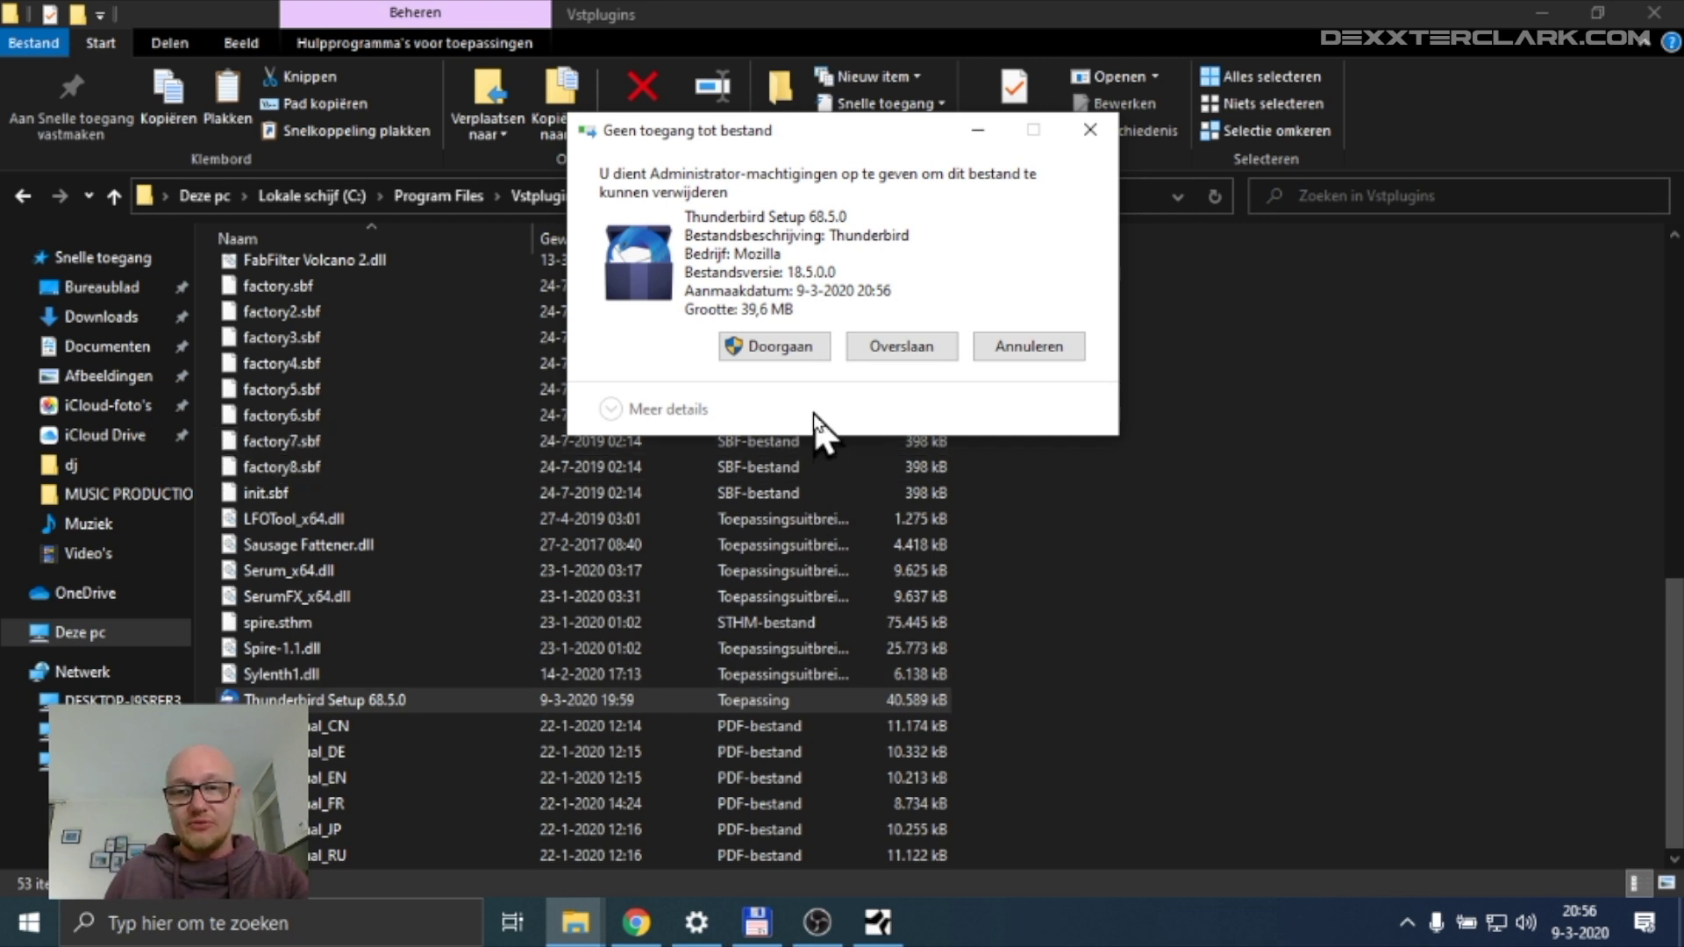
- Confirm the administrator permission to delete Thunderbird Setup 68.5.0 from the Vstplugins folder
left_click(780, 346)
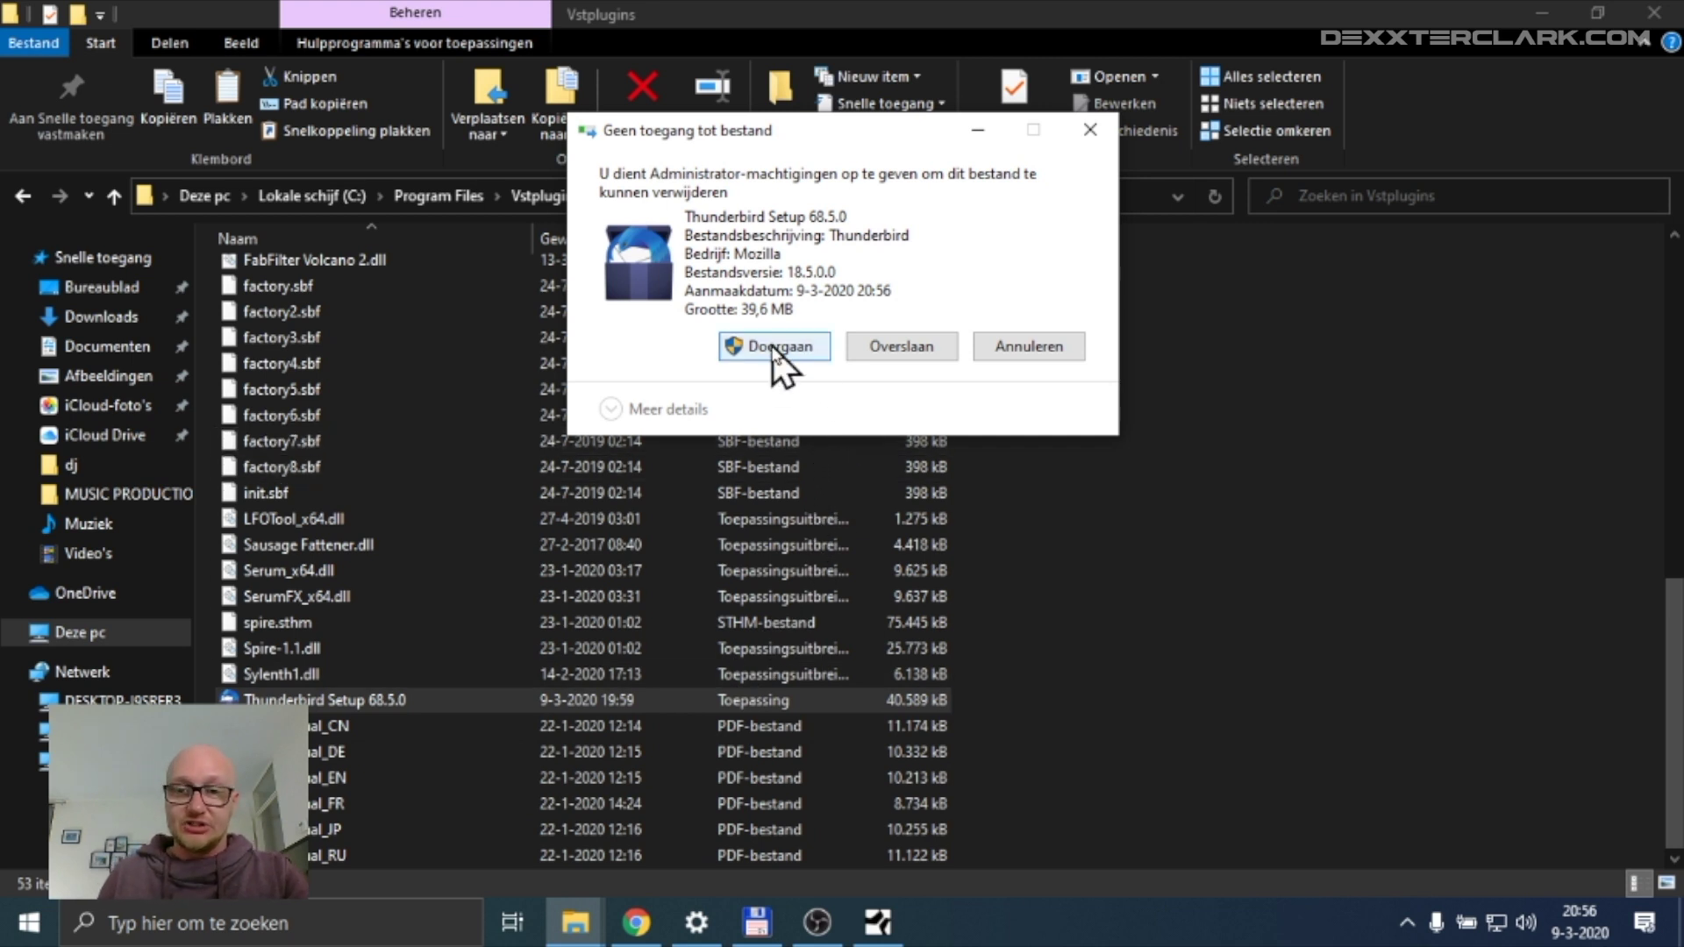